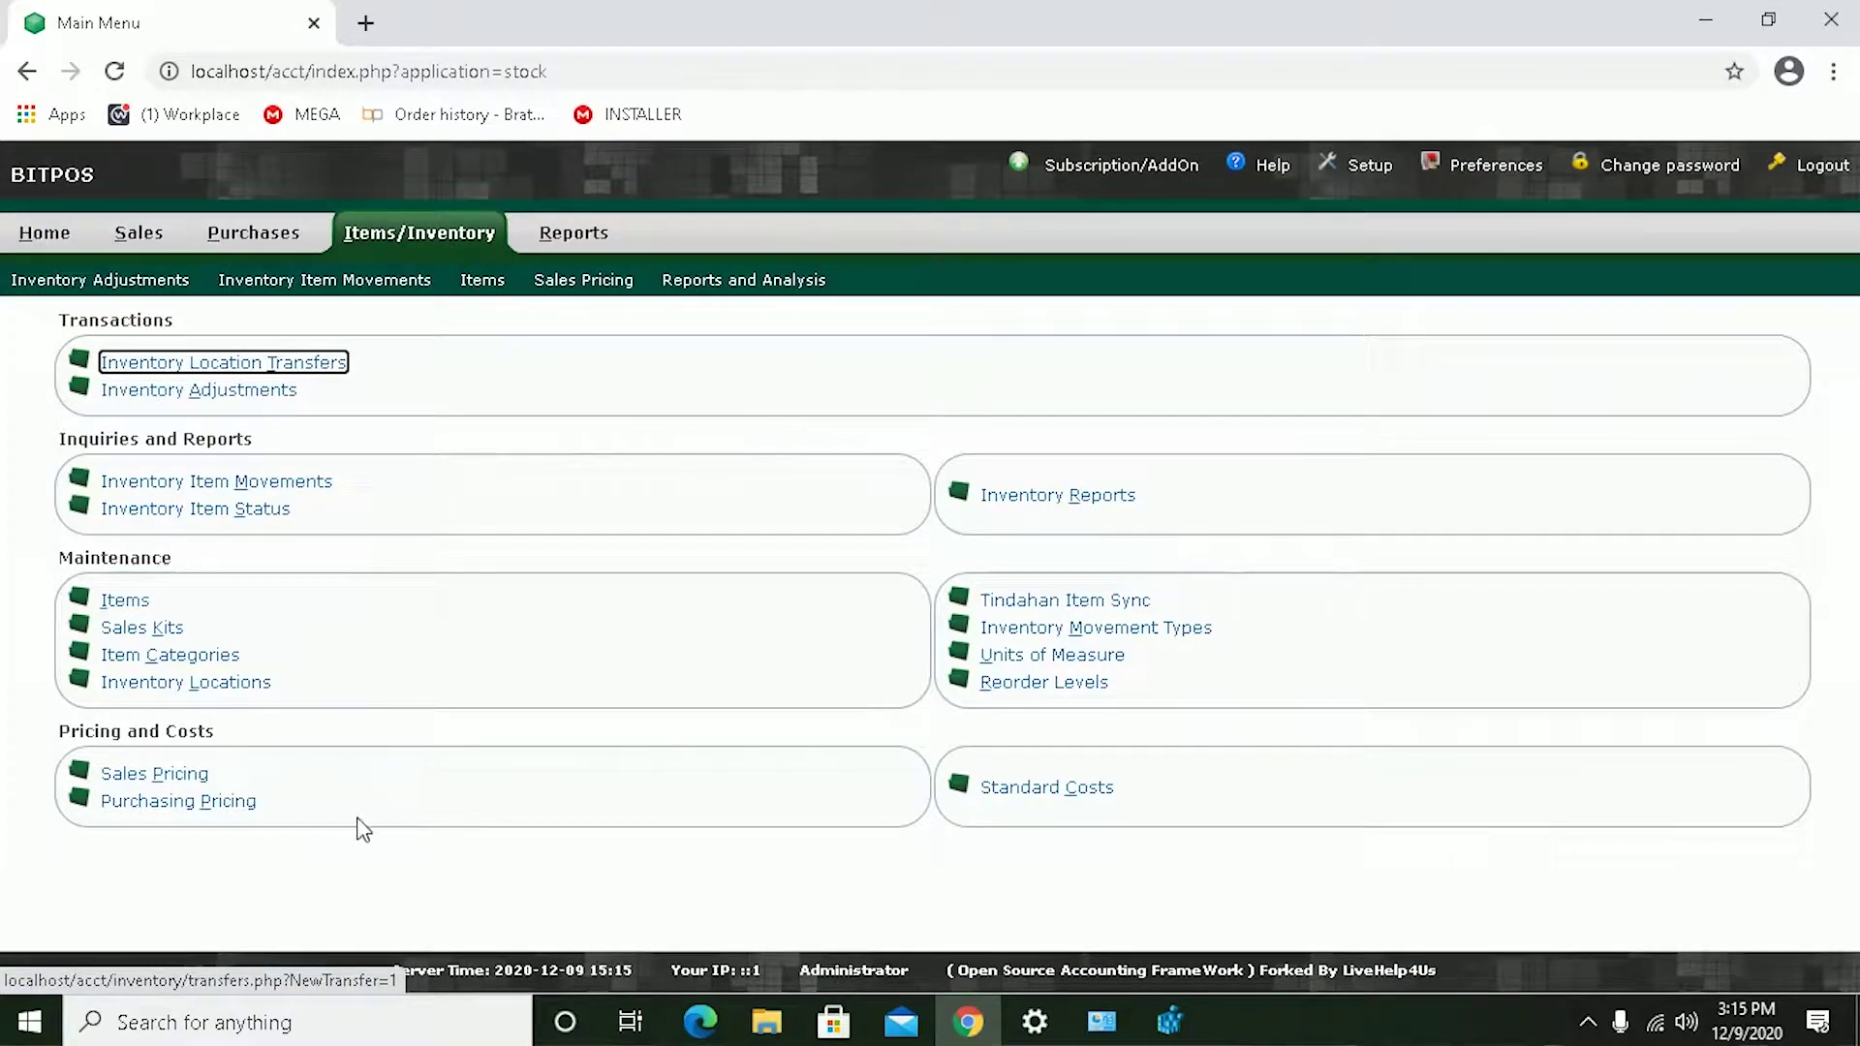
Start a new item category with item type Purchased, units Piece and type Category.
{"action": "left_click", "coordinate": [219, 659]}
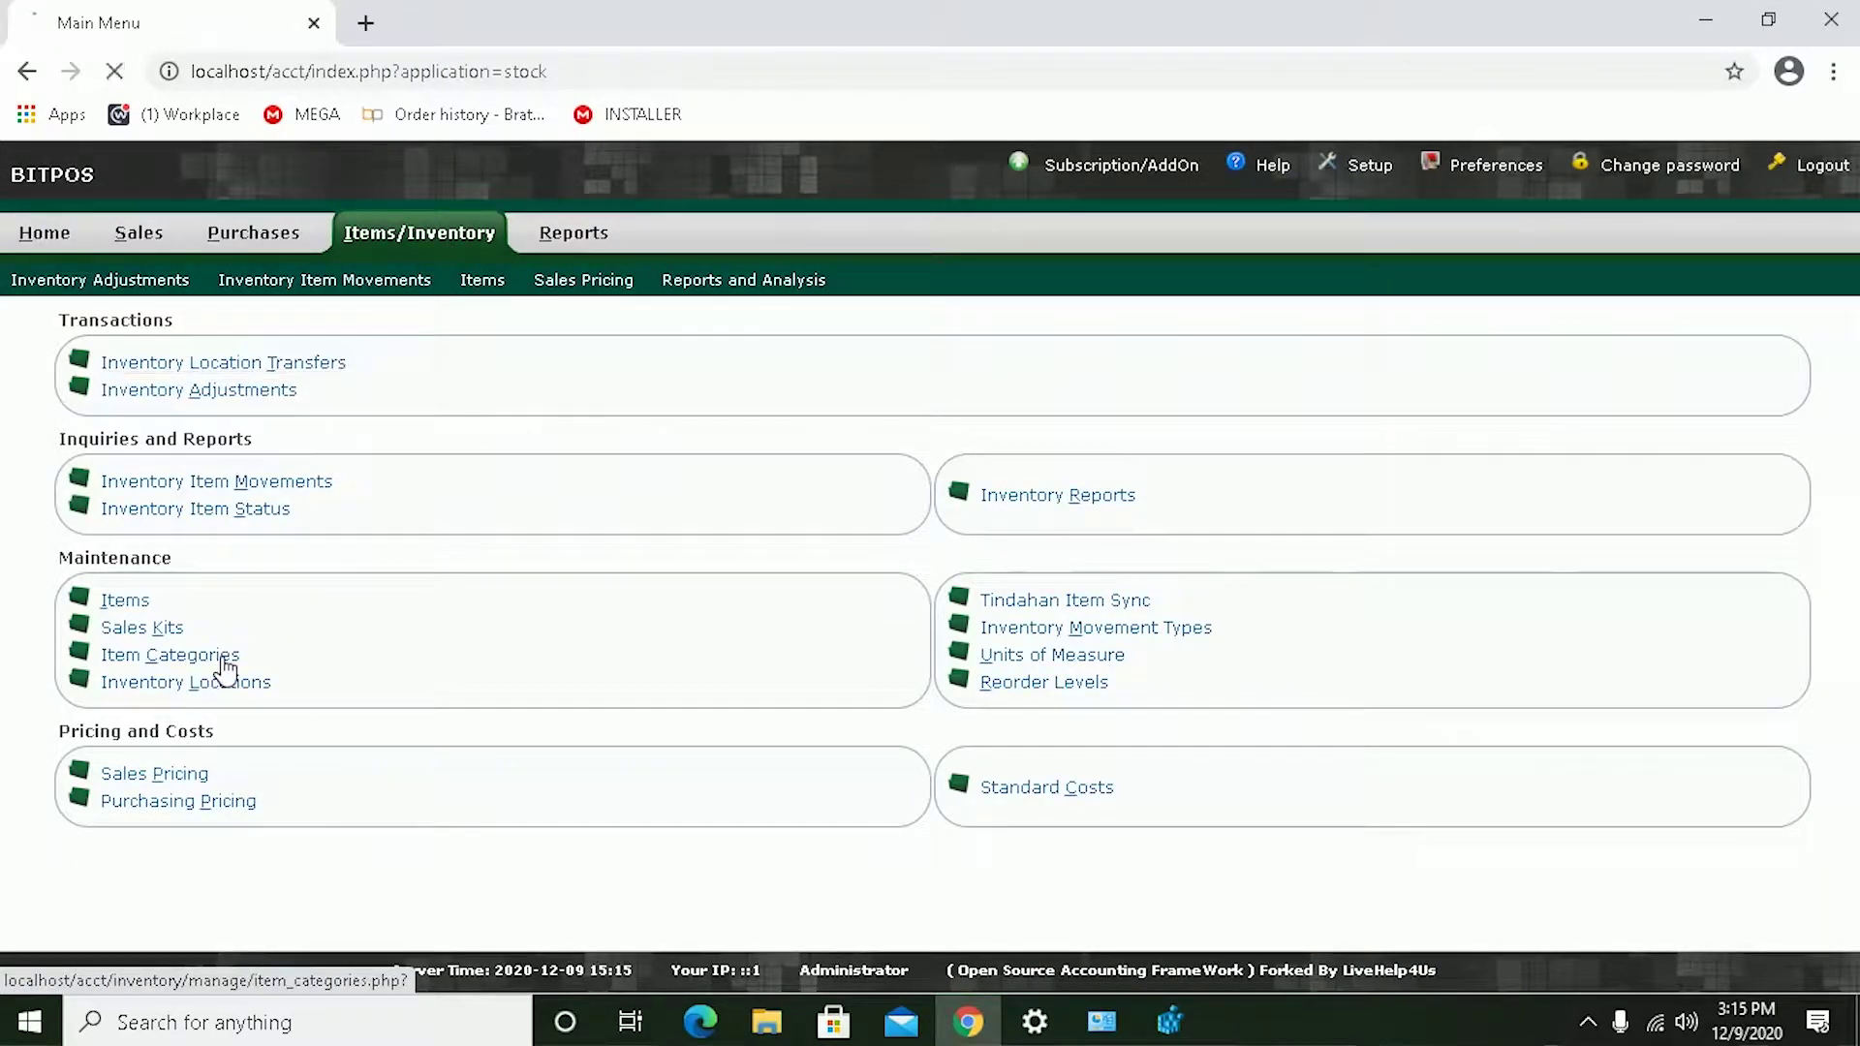
{"action": "scroll", "coordinate": [804, 711], "scroll_direction": "down", "scroll_amount": 4}
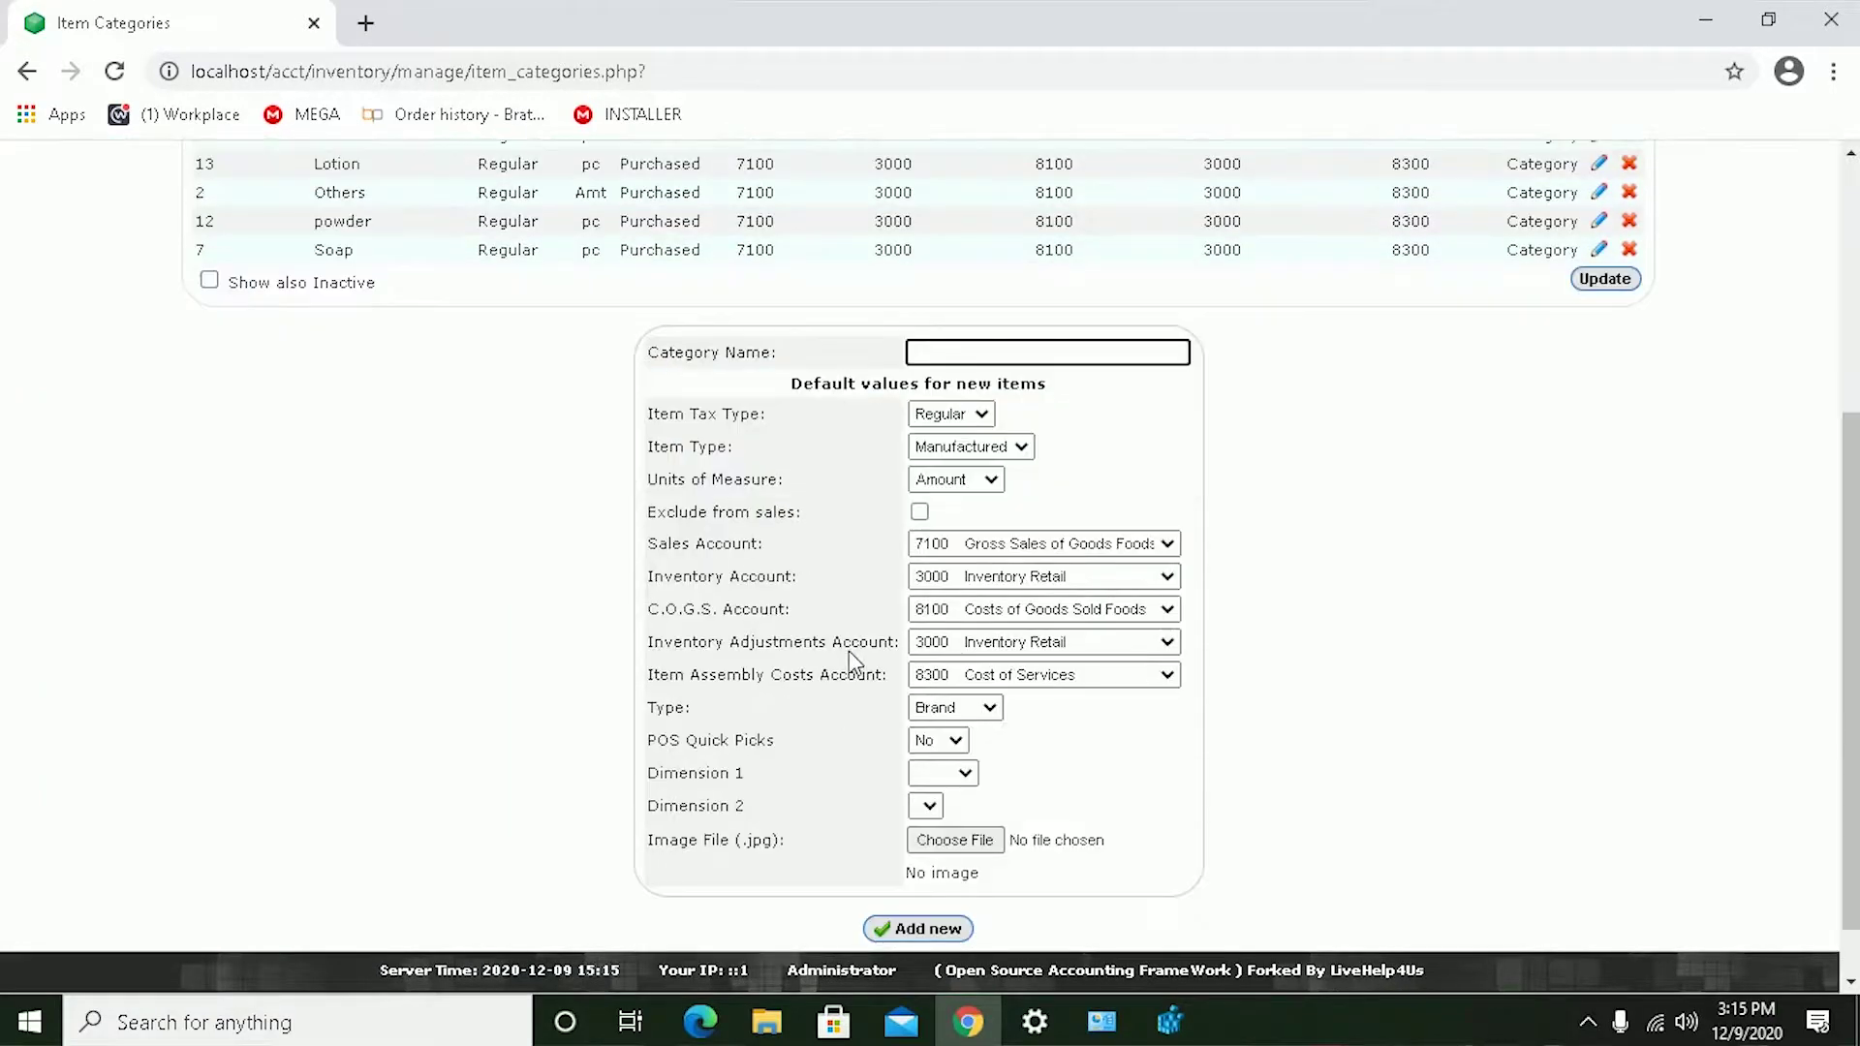
{"action": "left_click", "coordinate": [988, 451]}
{"action": "left_click", "coordinate": [972, 492]}
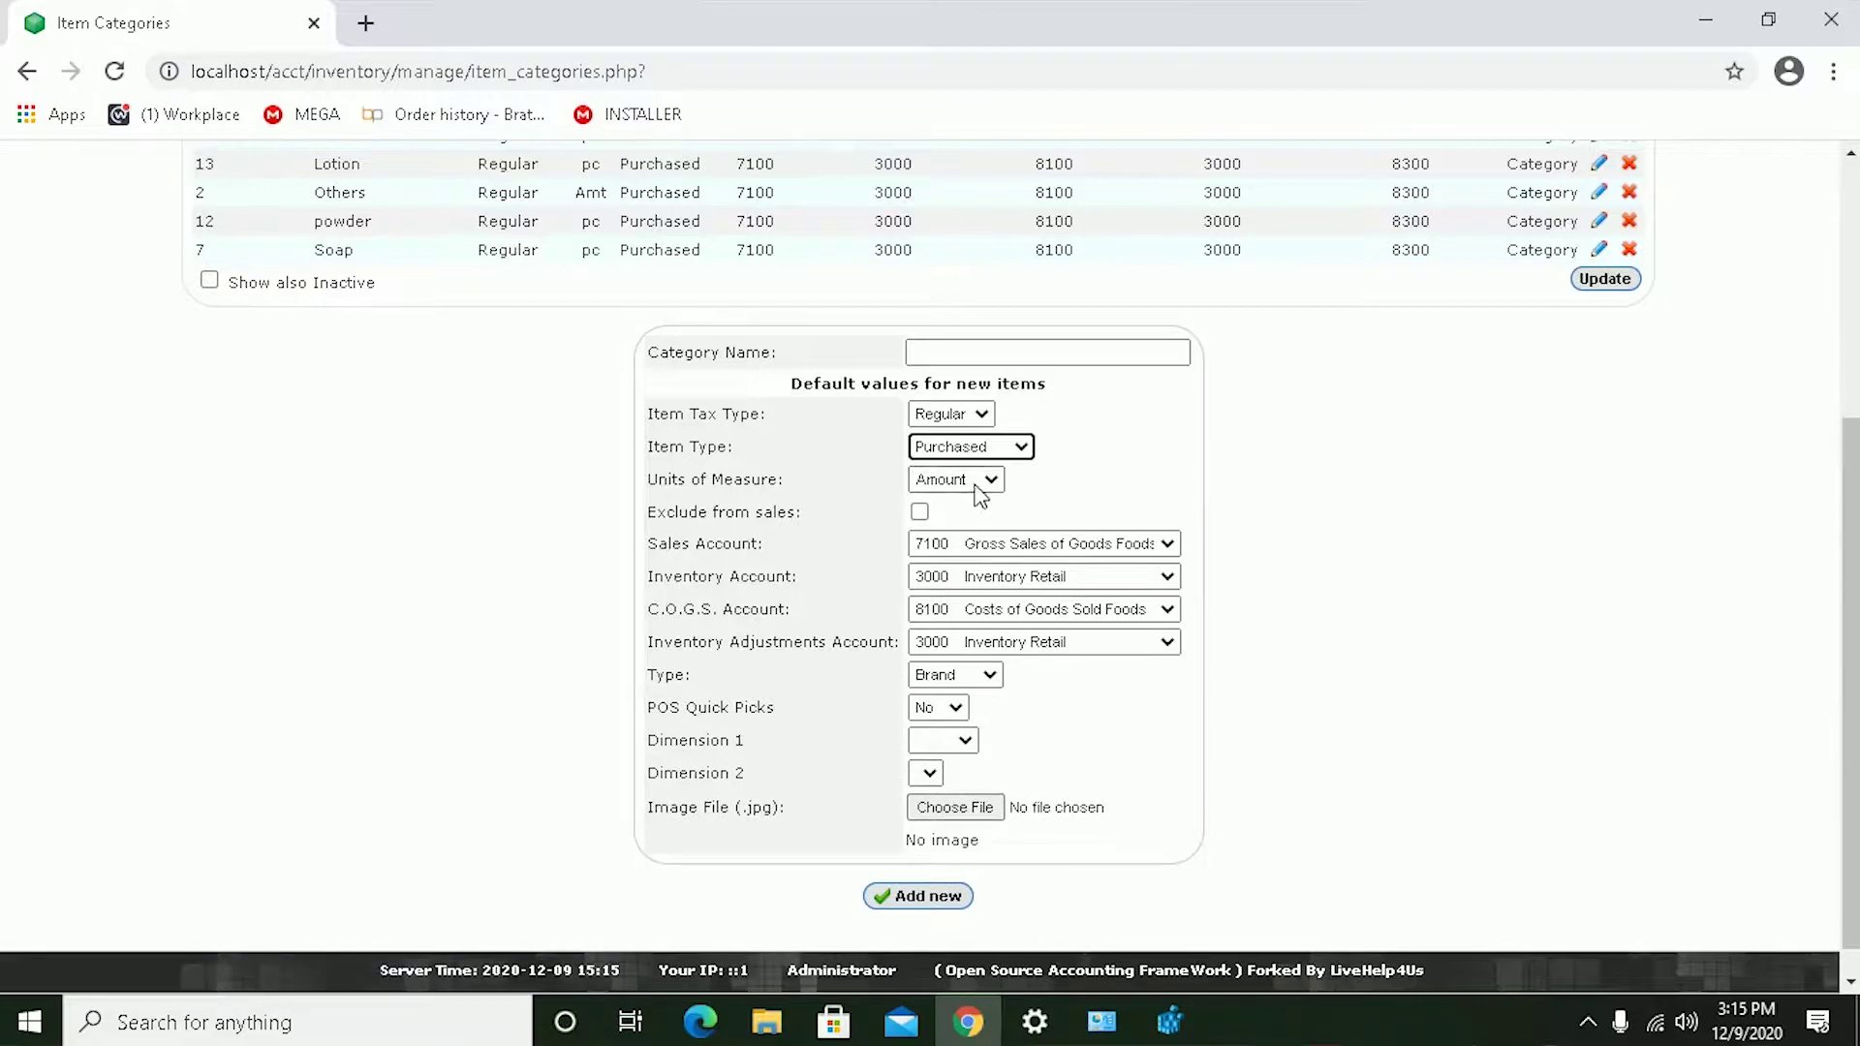
{"action": "left_click", "coordinate": [969, 480]}
{"action": "left_click", "coordinate": [931, 668]}
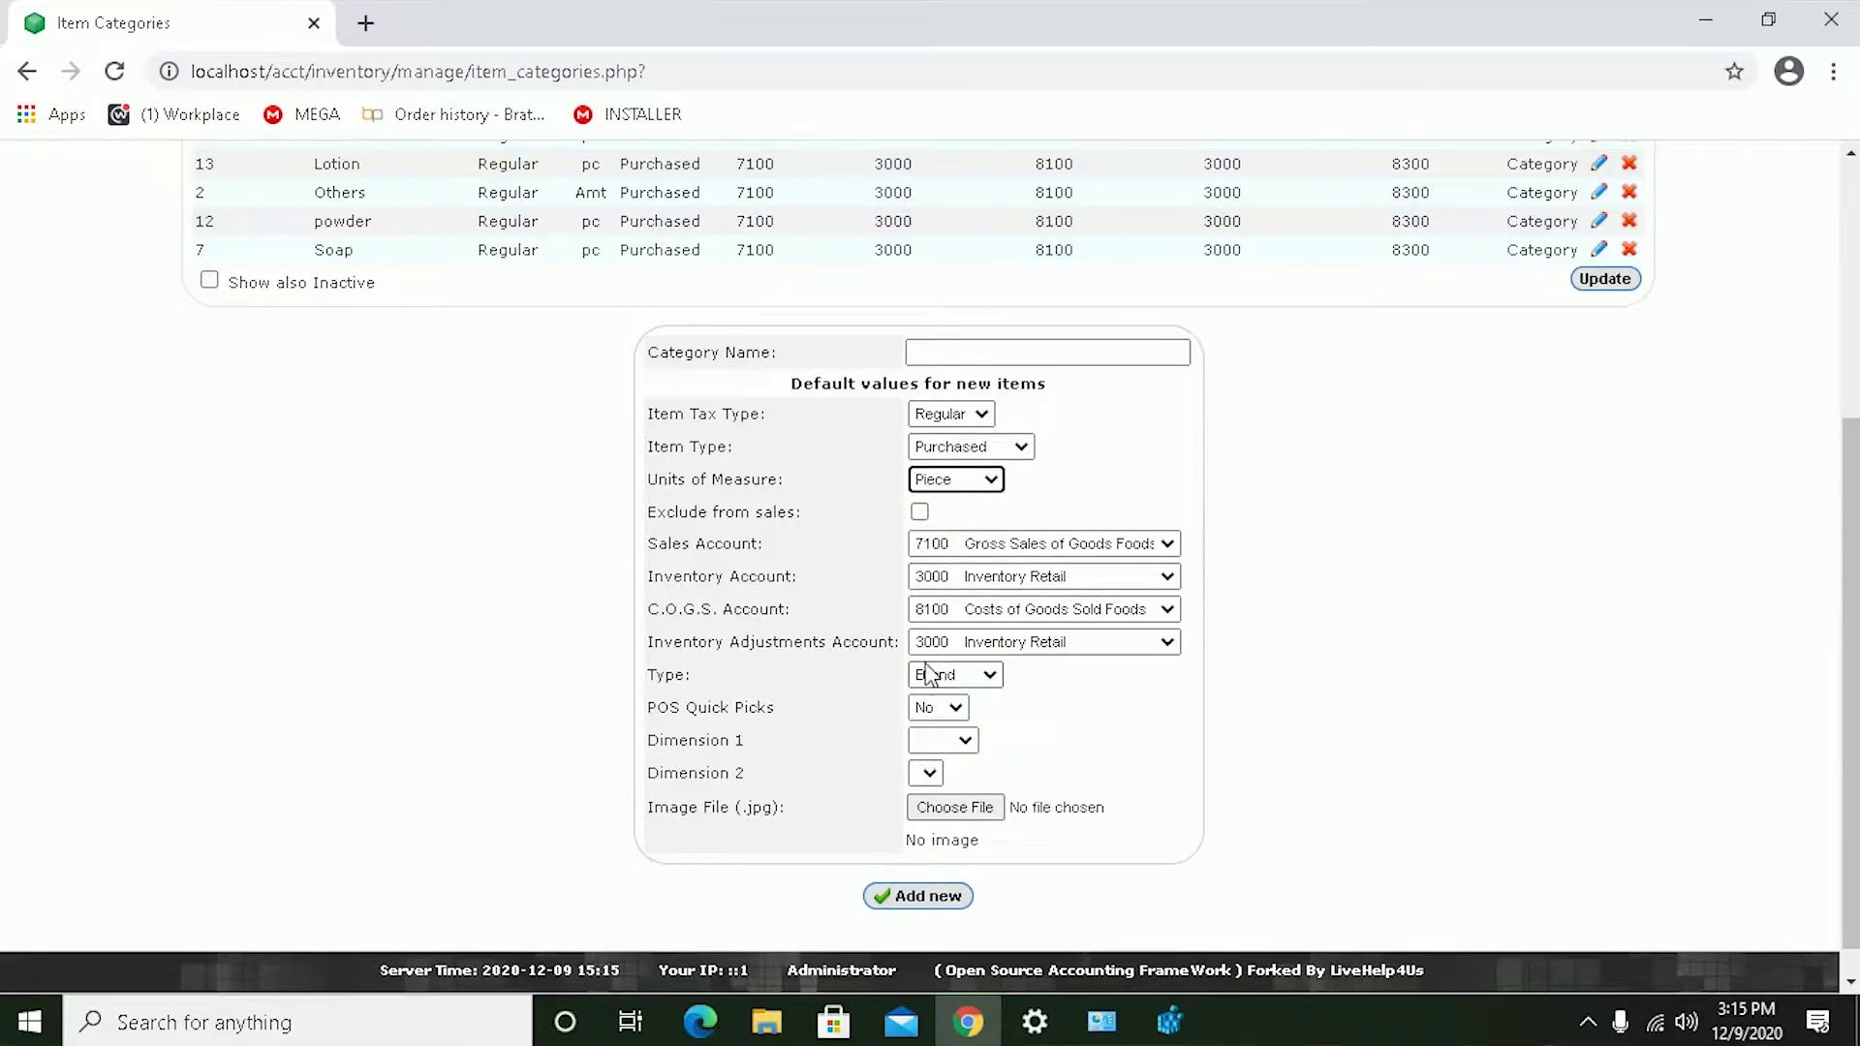
{"action": "left_click", "coordinate": [947, 678]}
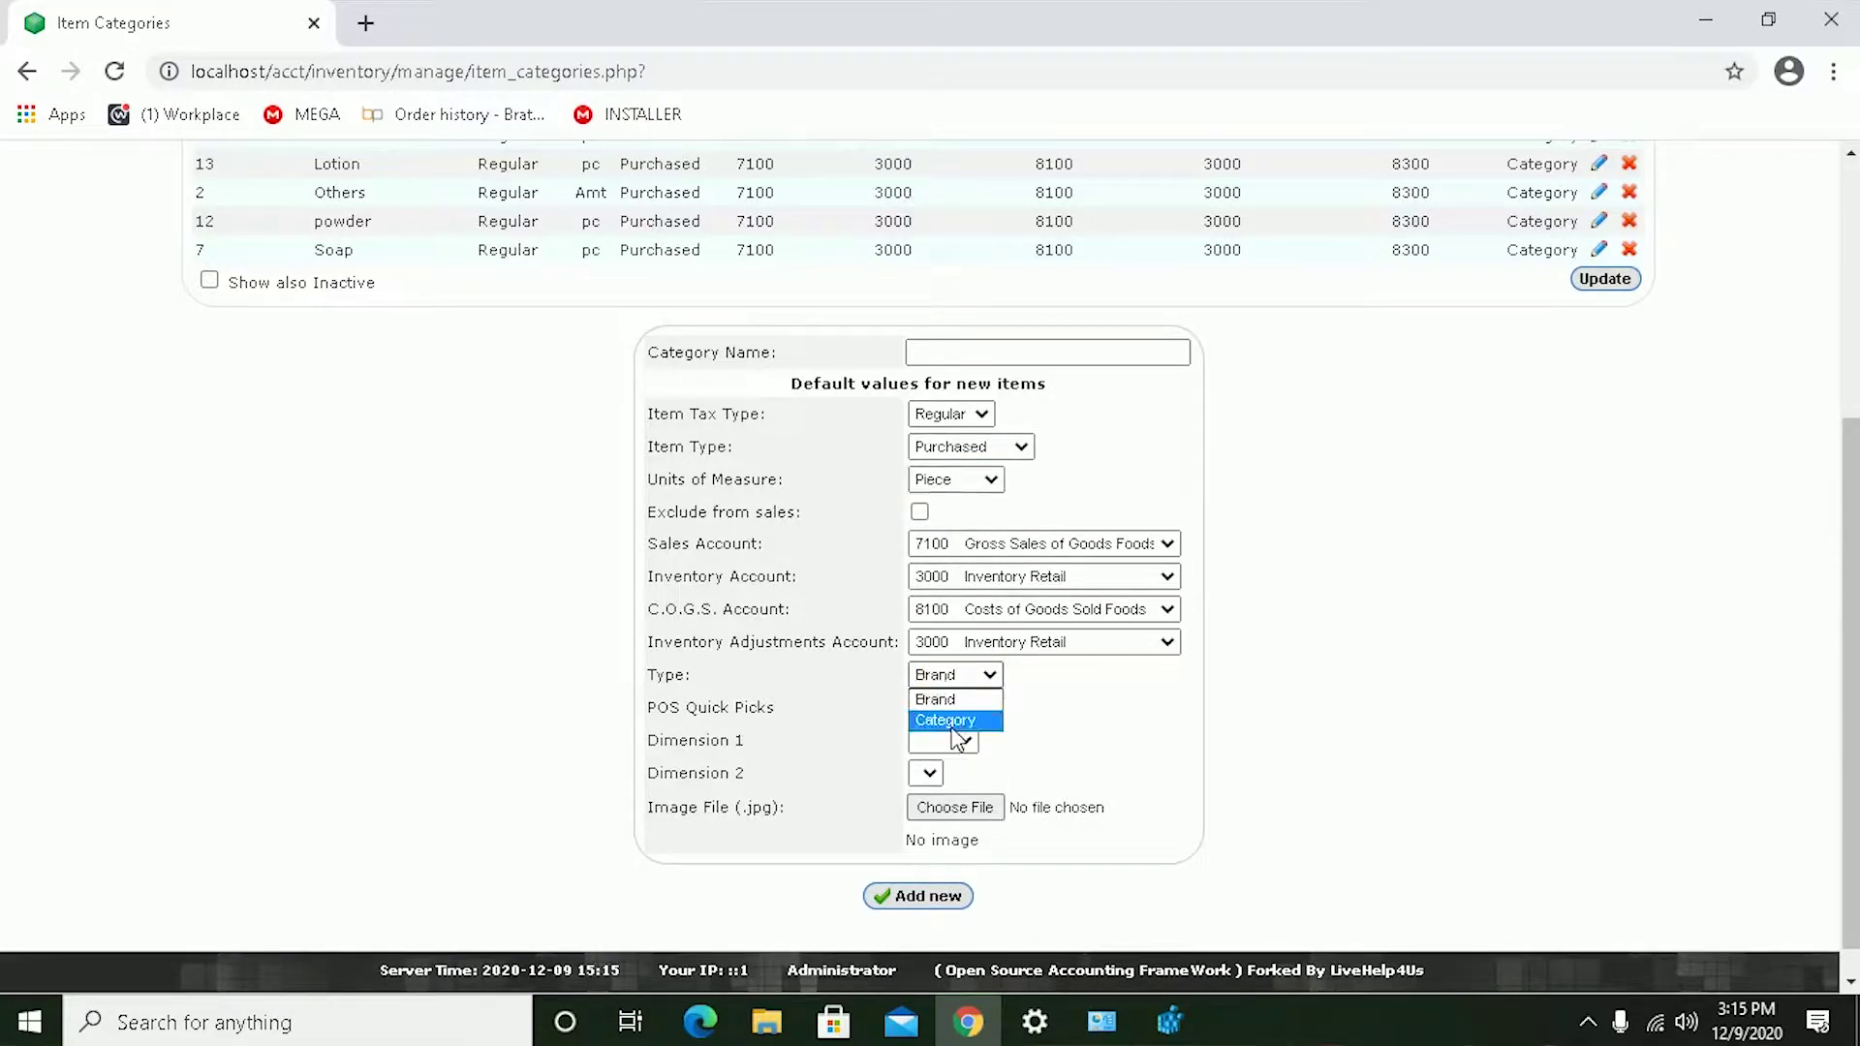
{"action": "left_click", "coordinate": [952, 720]}
Name the new category ALCOHOL and add it.
{"action": "left_click", "coordinate": [951, 353]}
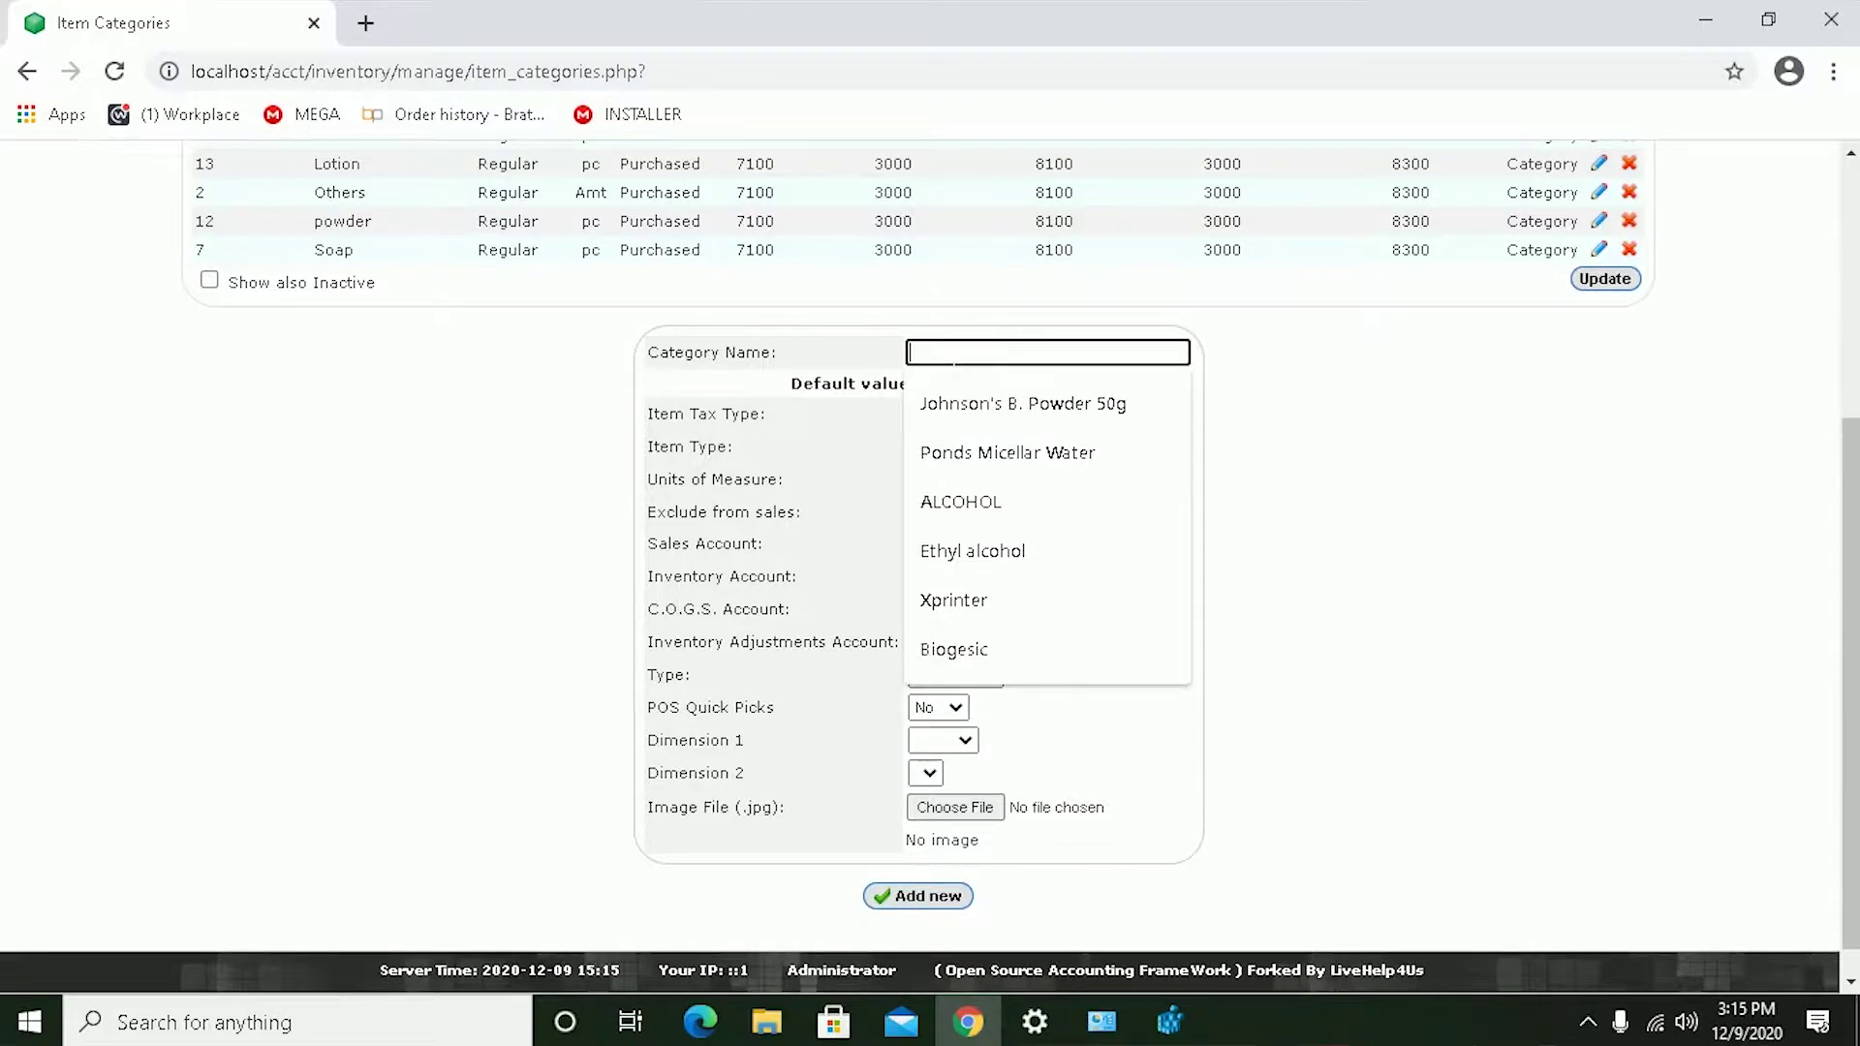
{"action": "left_click", "coordinate": [995, 498]}
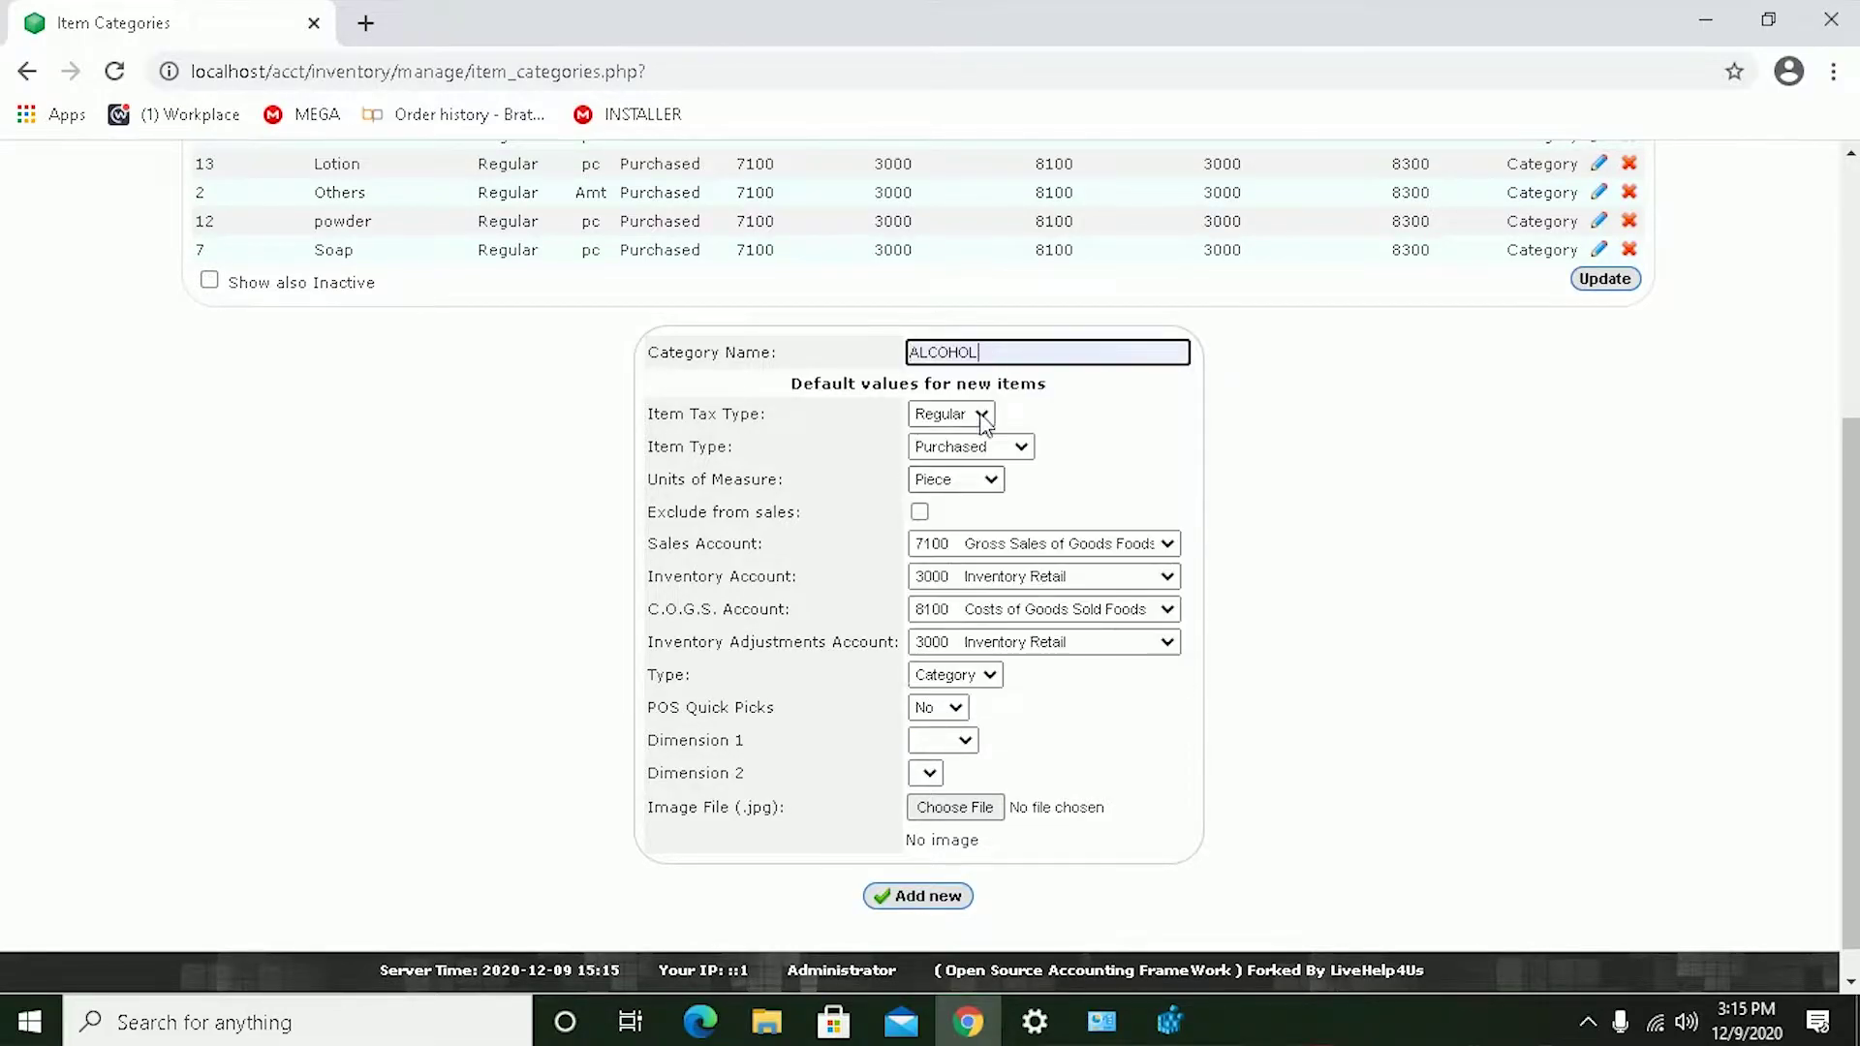
{"action": "scroll", "coordinate": [957, 758], "scroll_direction": "down", "scroll_amount": 1}
{"action": "left_click", "coordinate": [932, 863]}
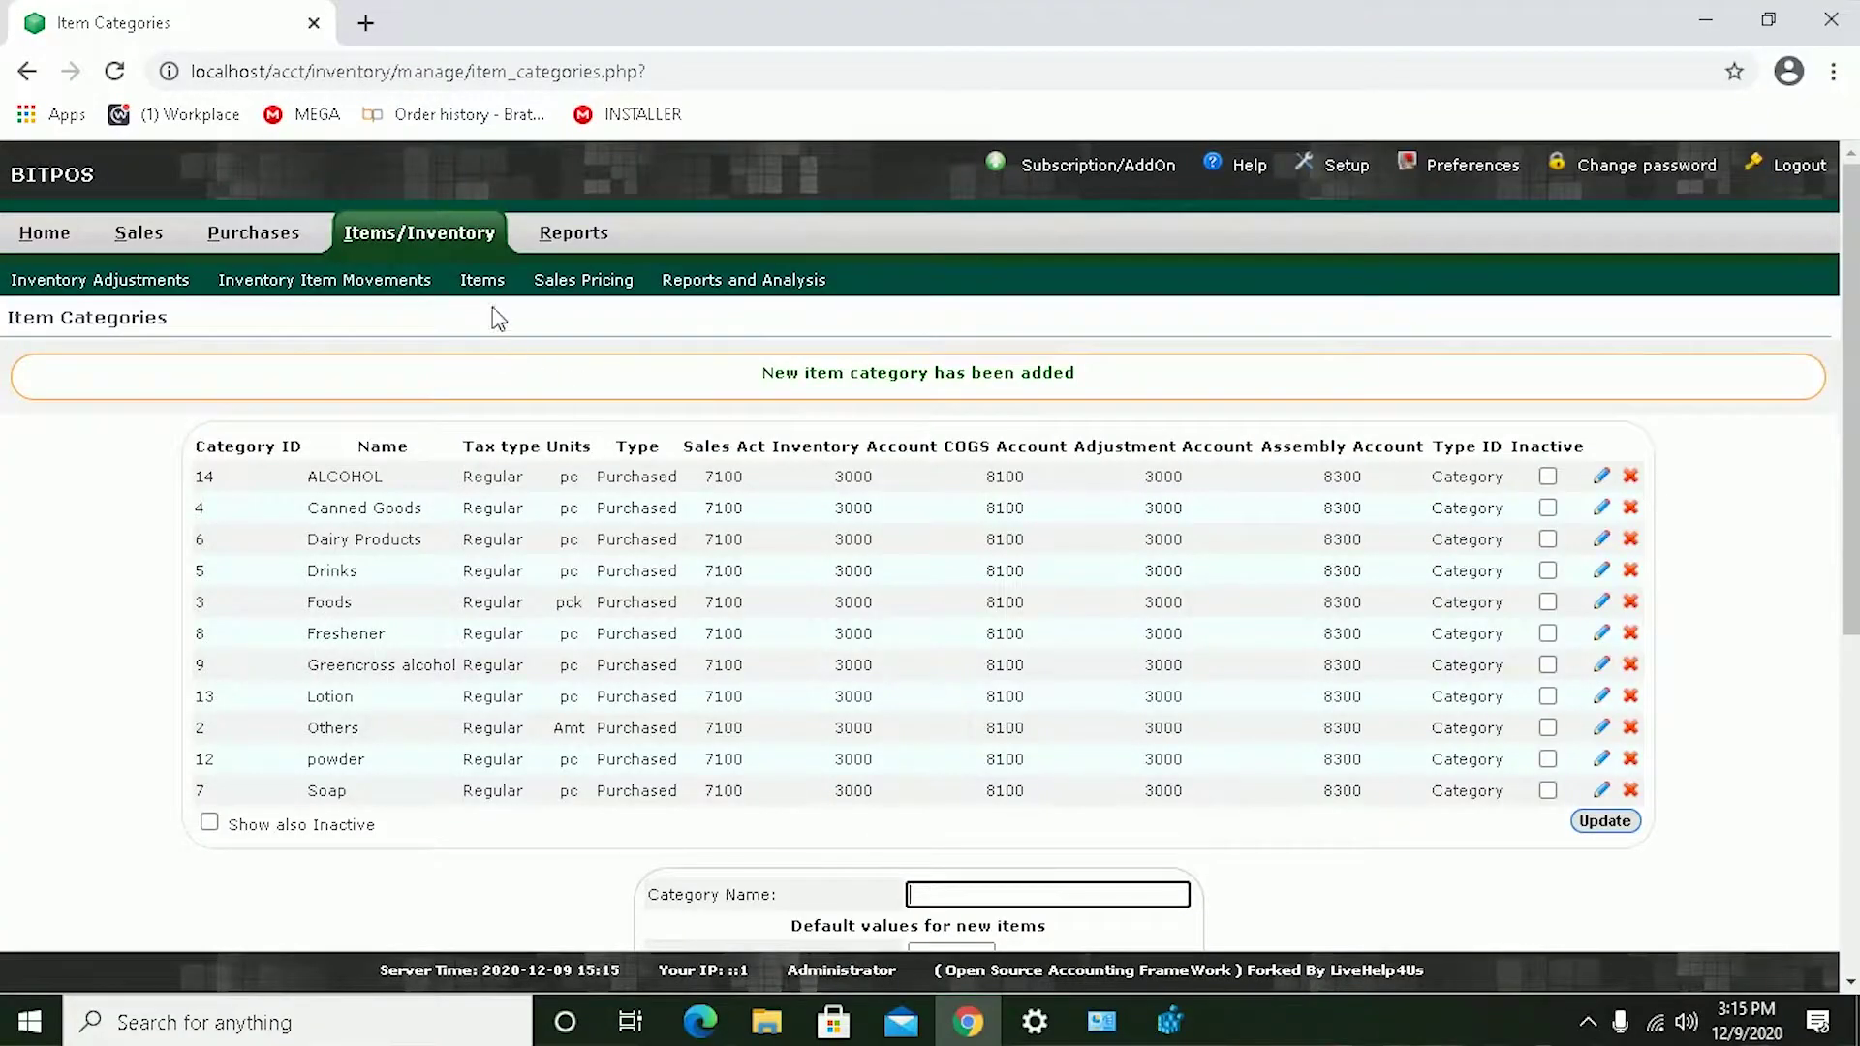
Enter GREENCROSS as the new item's name and copy it.
{"action": "left_click", "coordinate": [482, 281]}
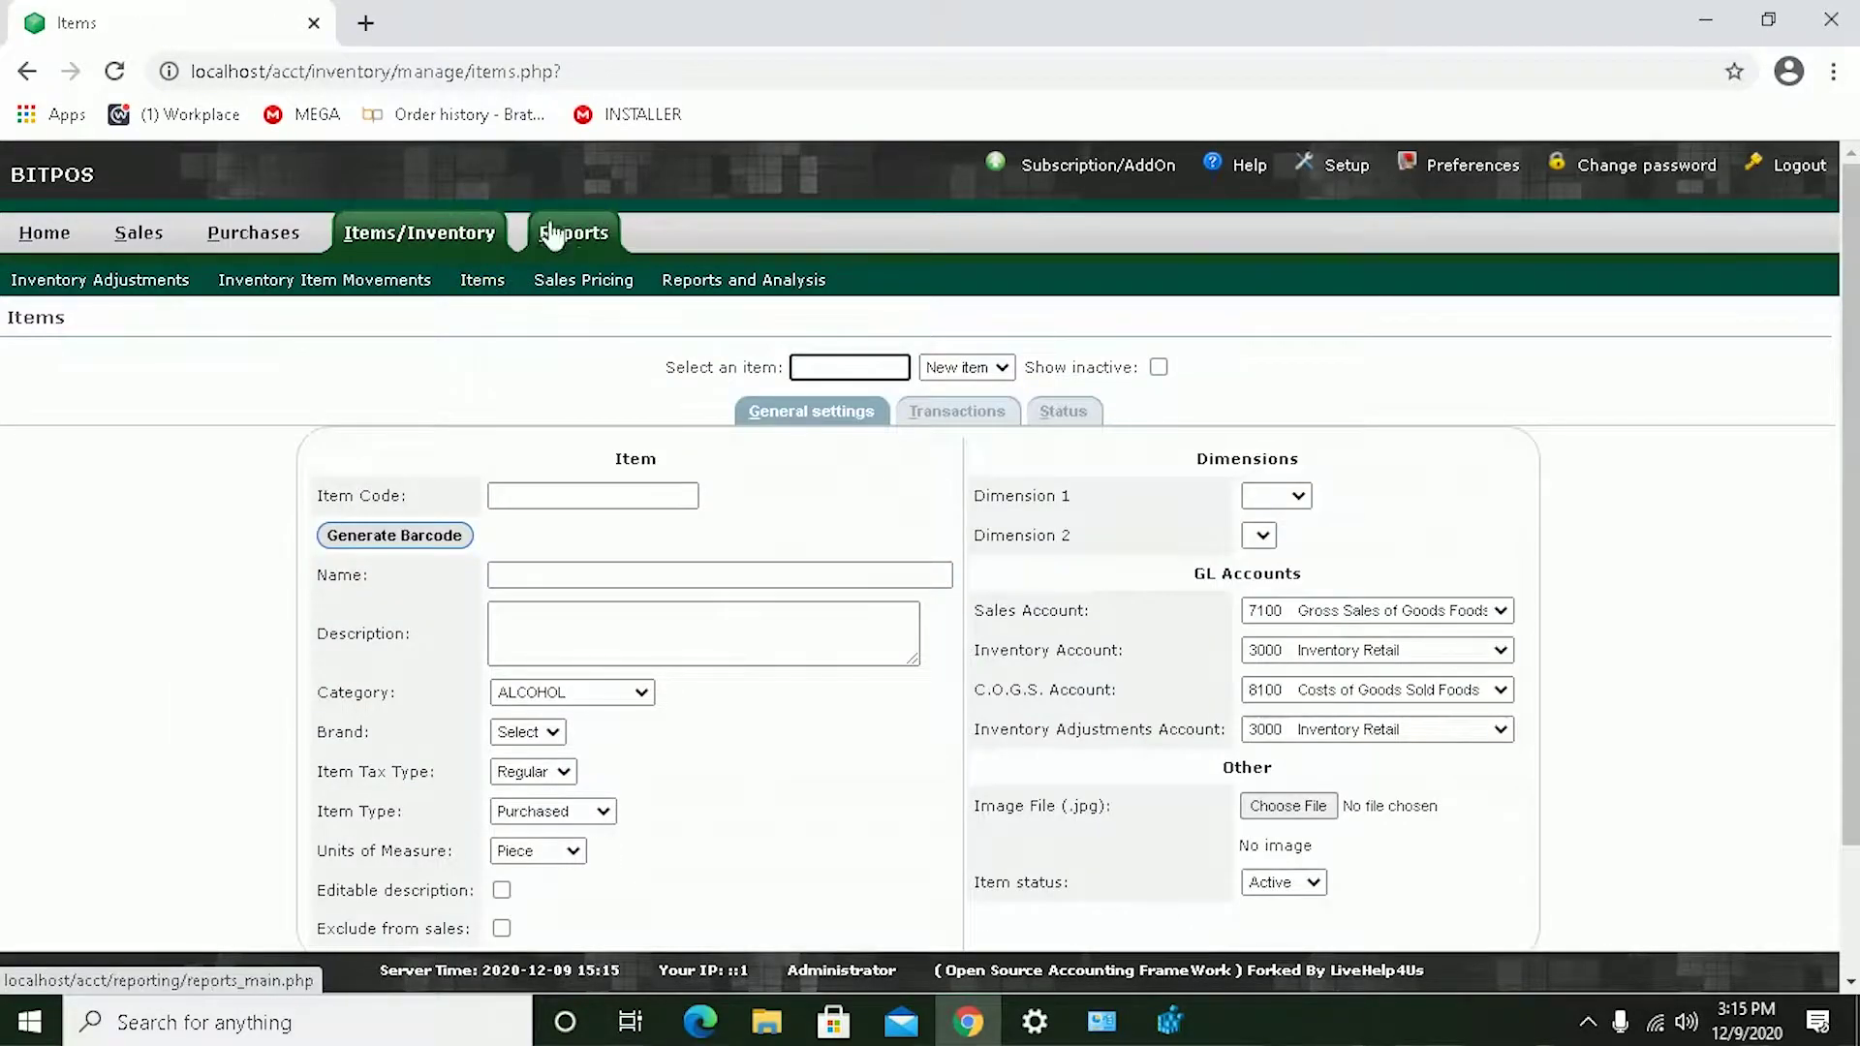
{"action": "scroll", "coordinate": [678, 281], "scroll_direction": "down", "scroll_amount": 2}
{"action": "left_click", "coordinate": [539, 418]}
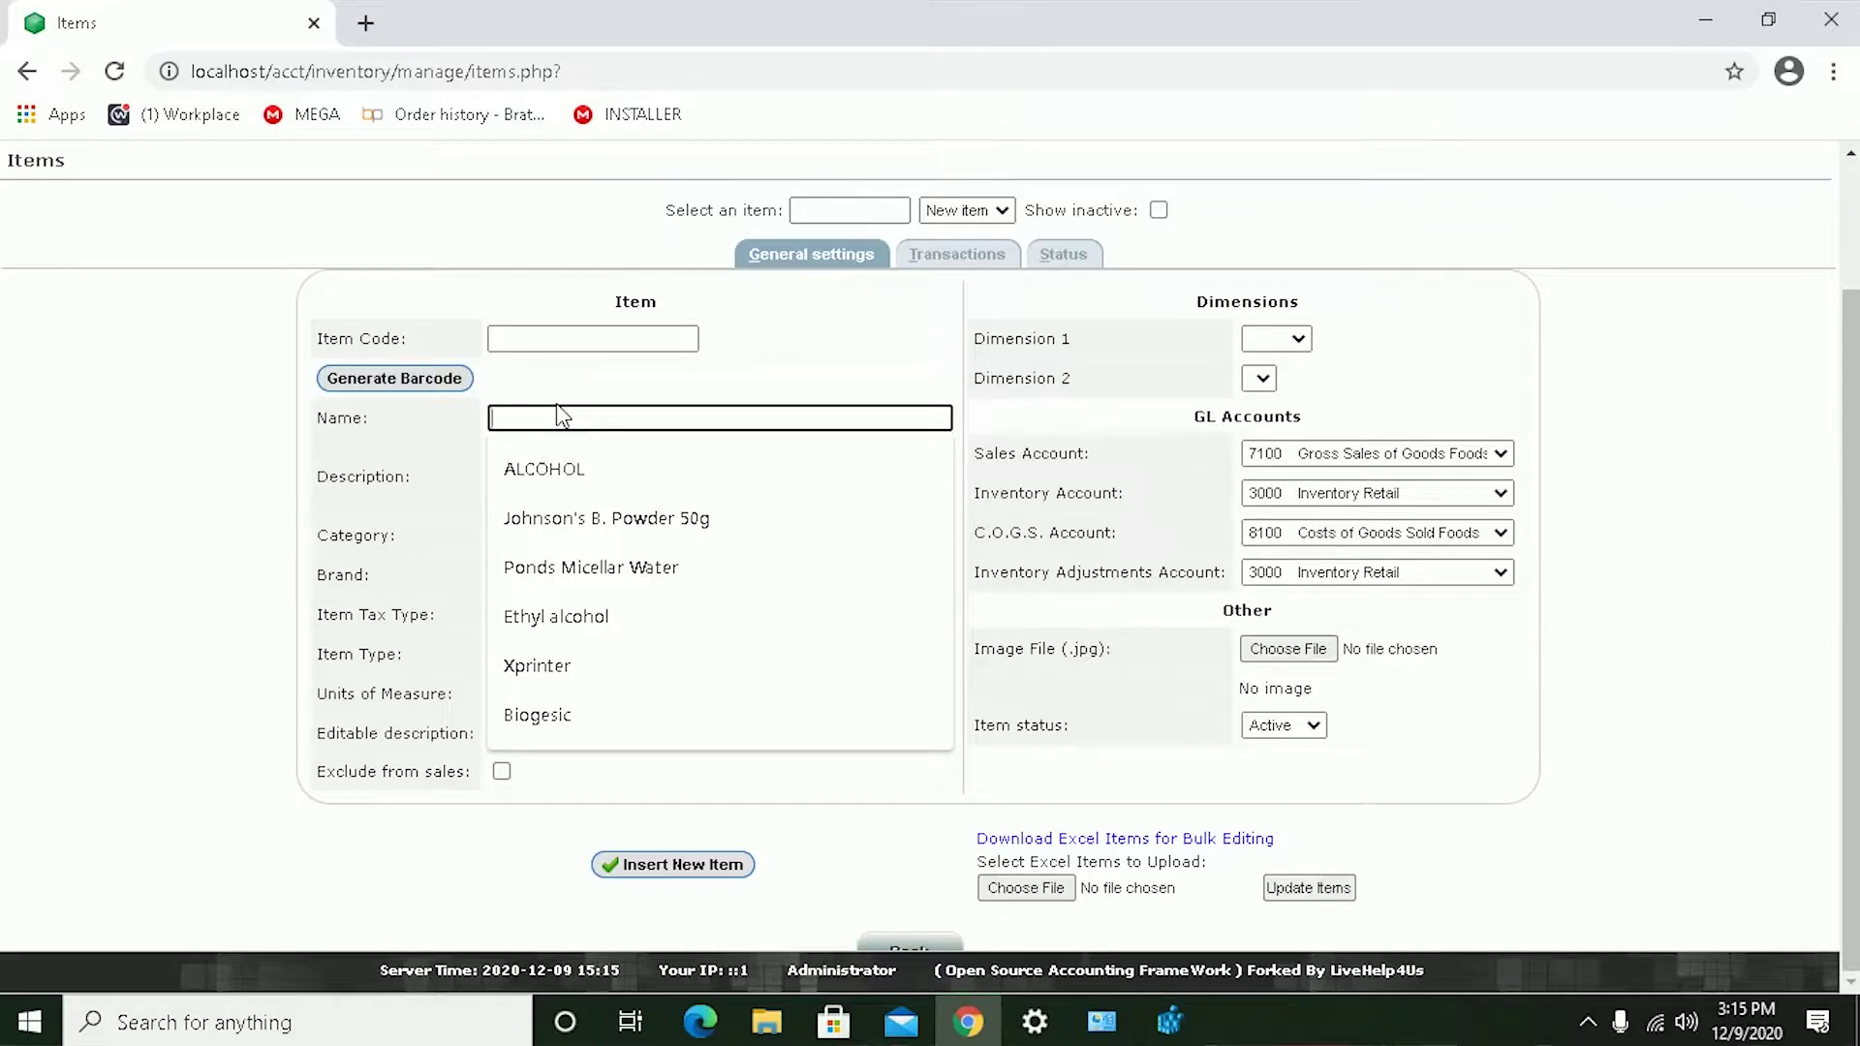
{"action": "type", "text": "g"}
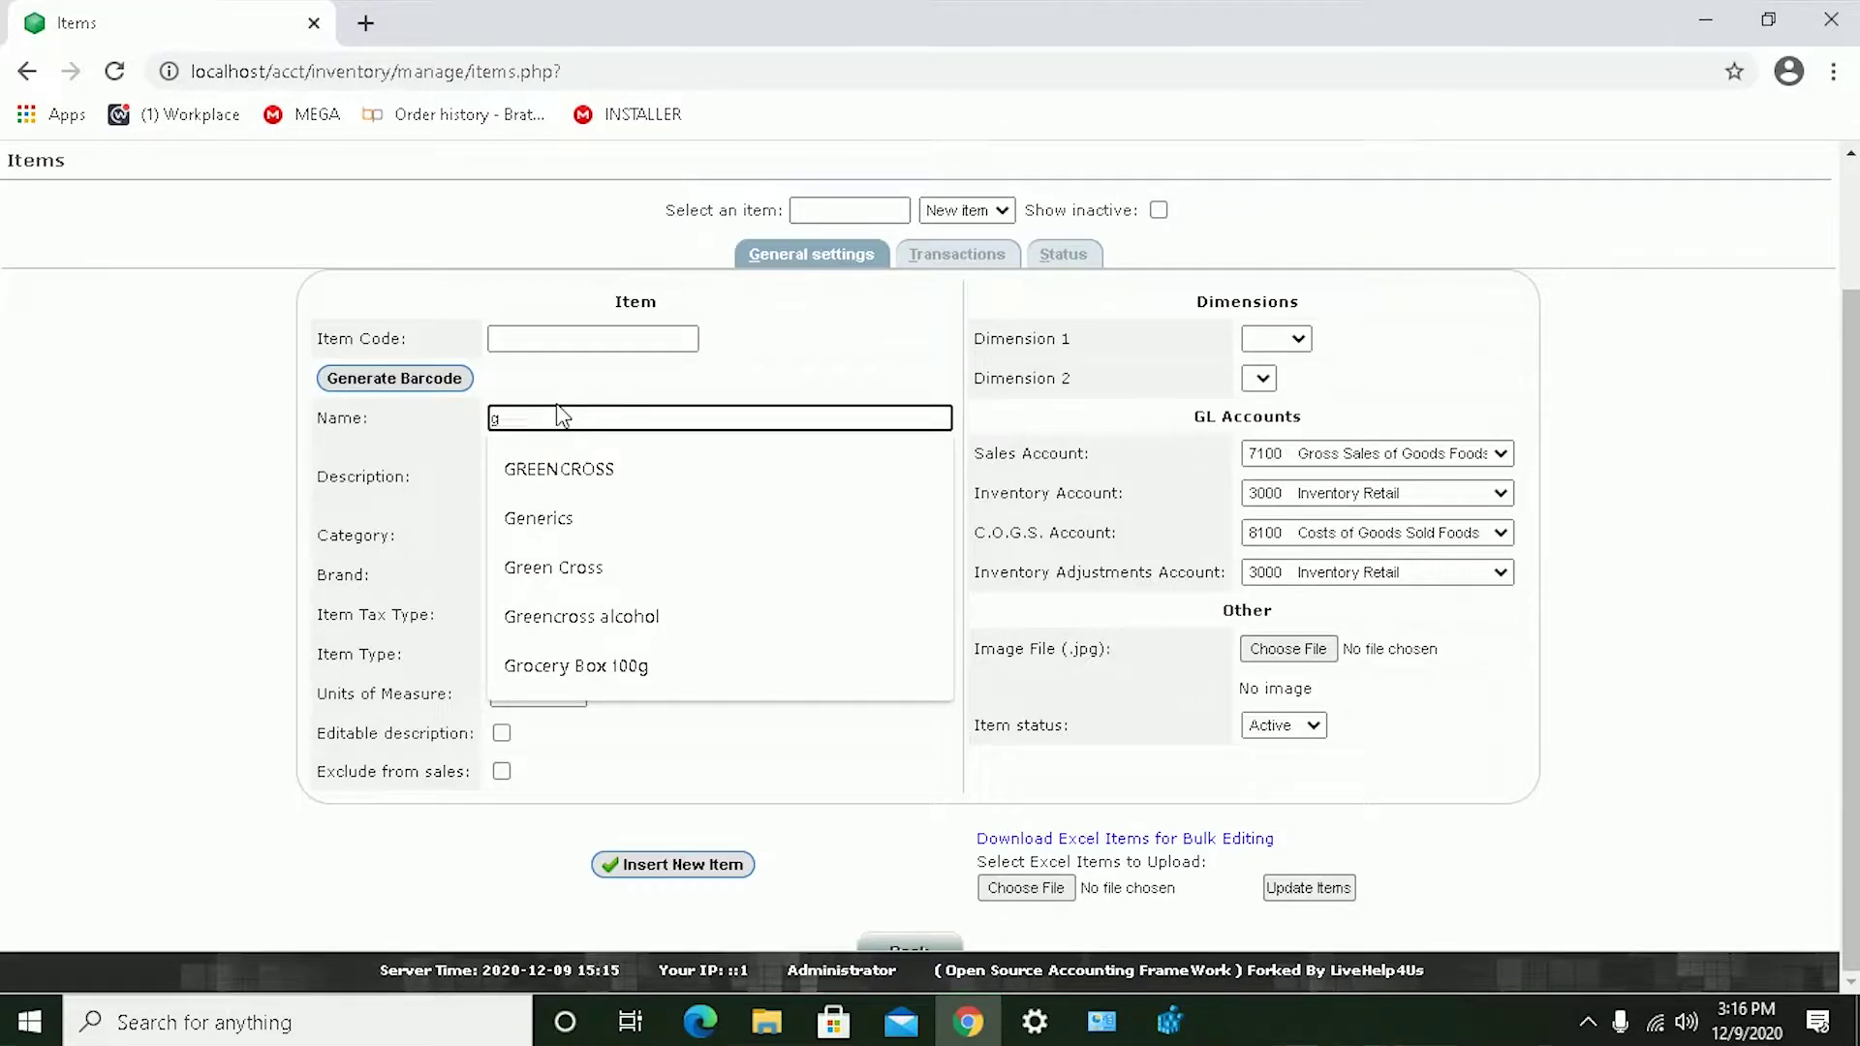
{"action": "left_click", "coordinate": [659, 470]}
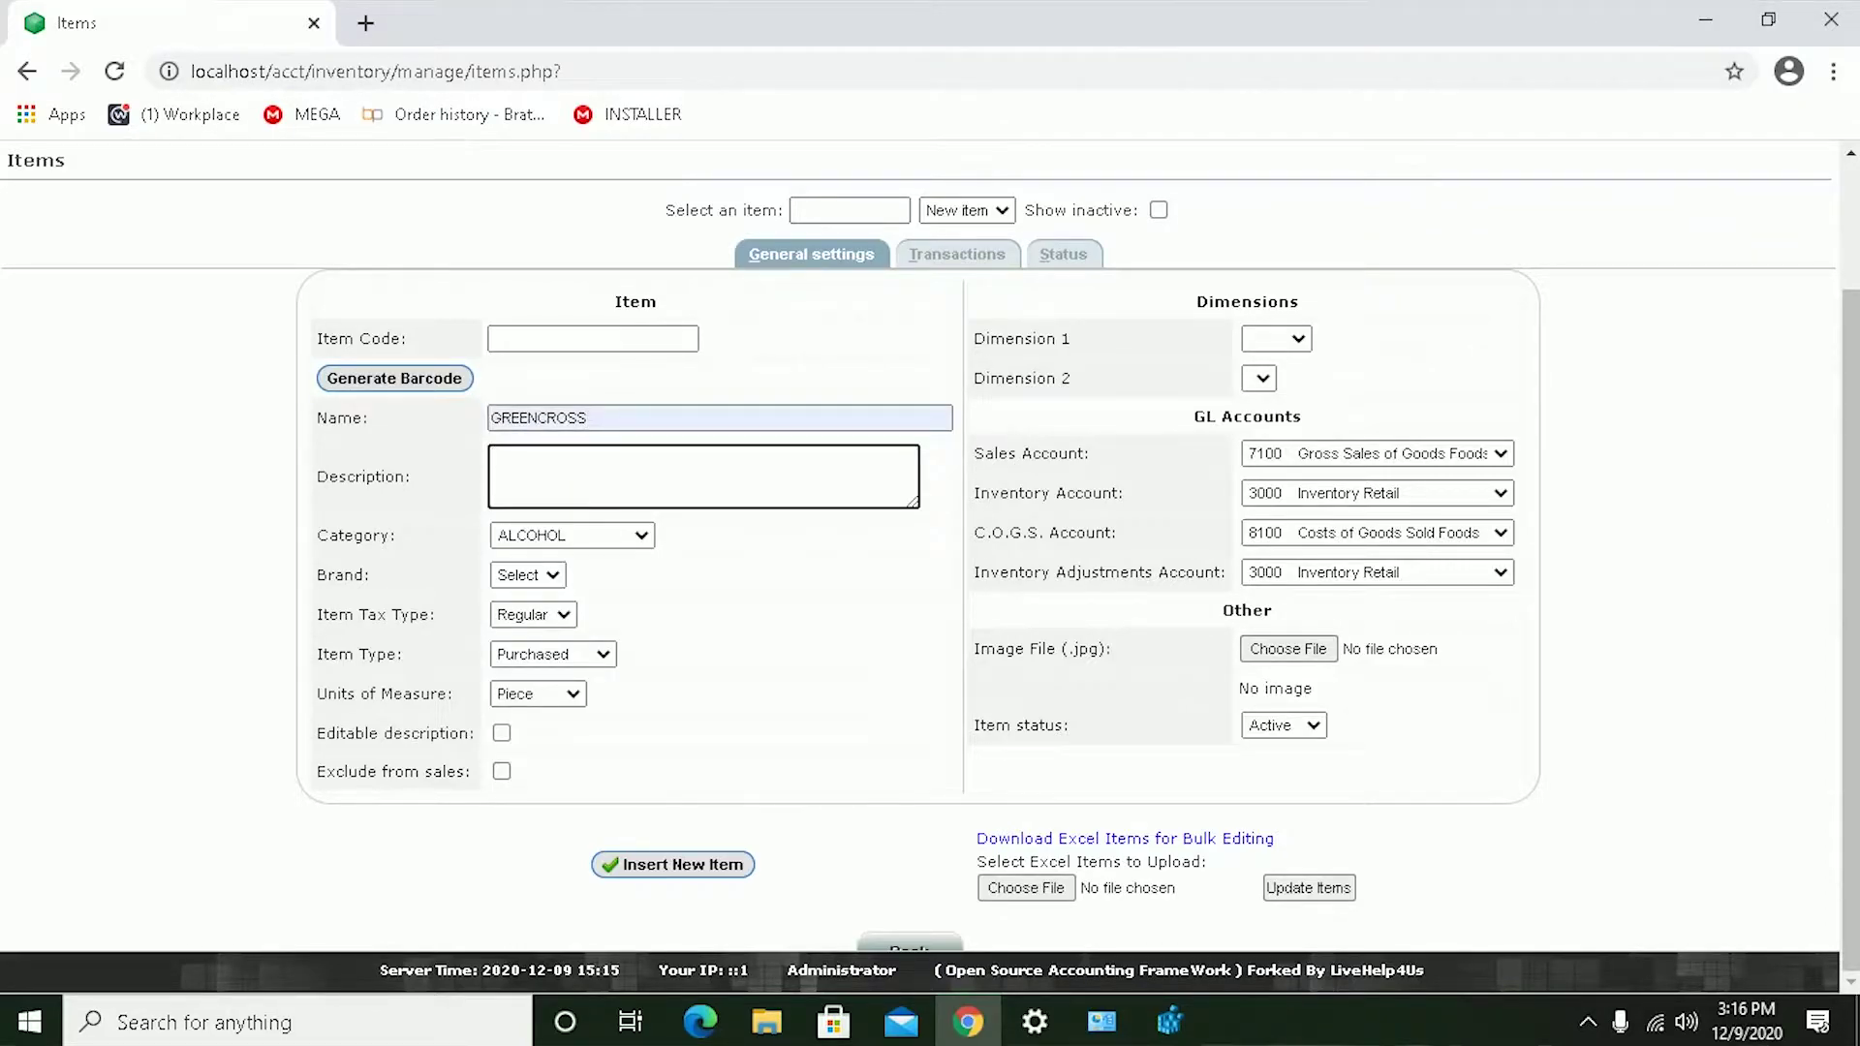
{"action": "type", "text": "G"}
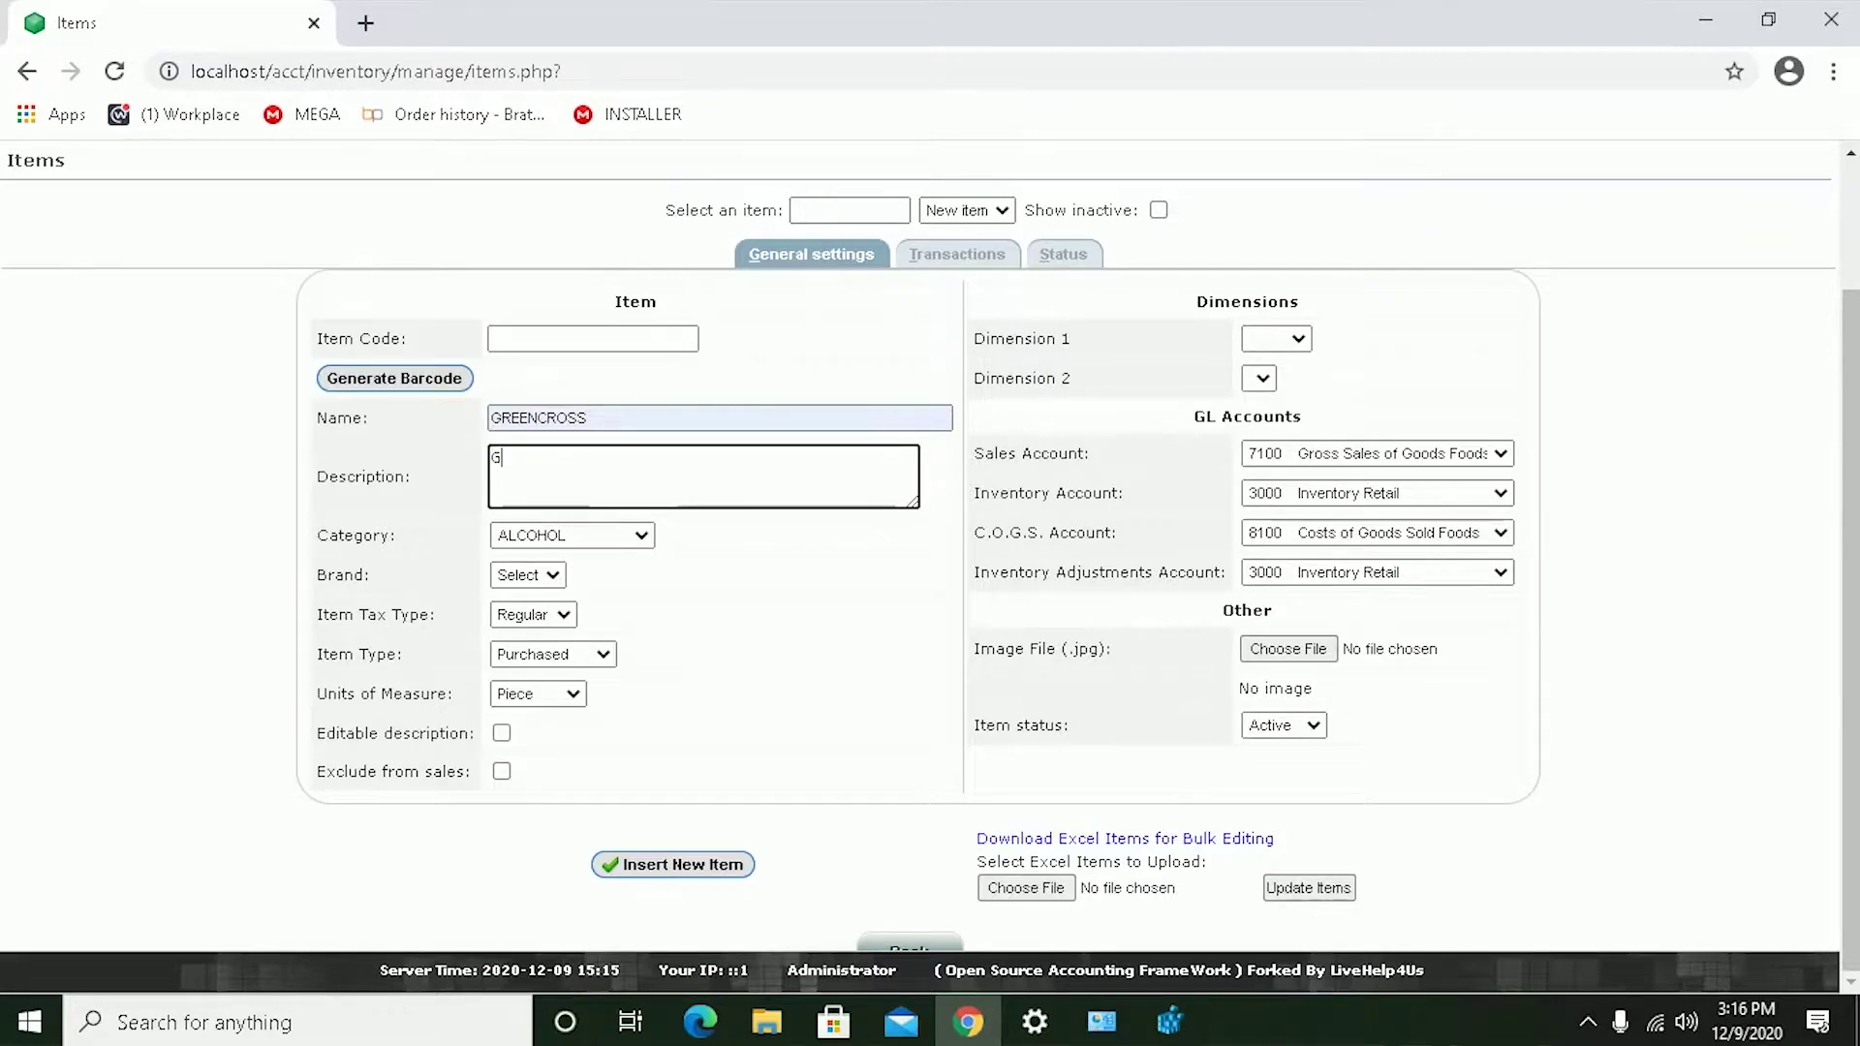
{"action": "key", "text": "Down"}
{"action": "key", "text": "shift+Tab"}
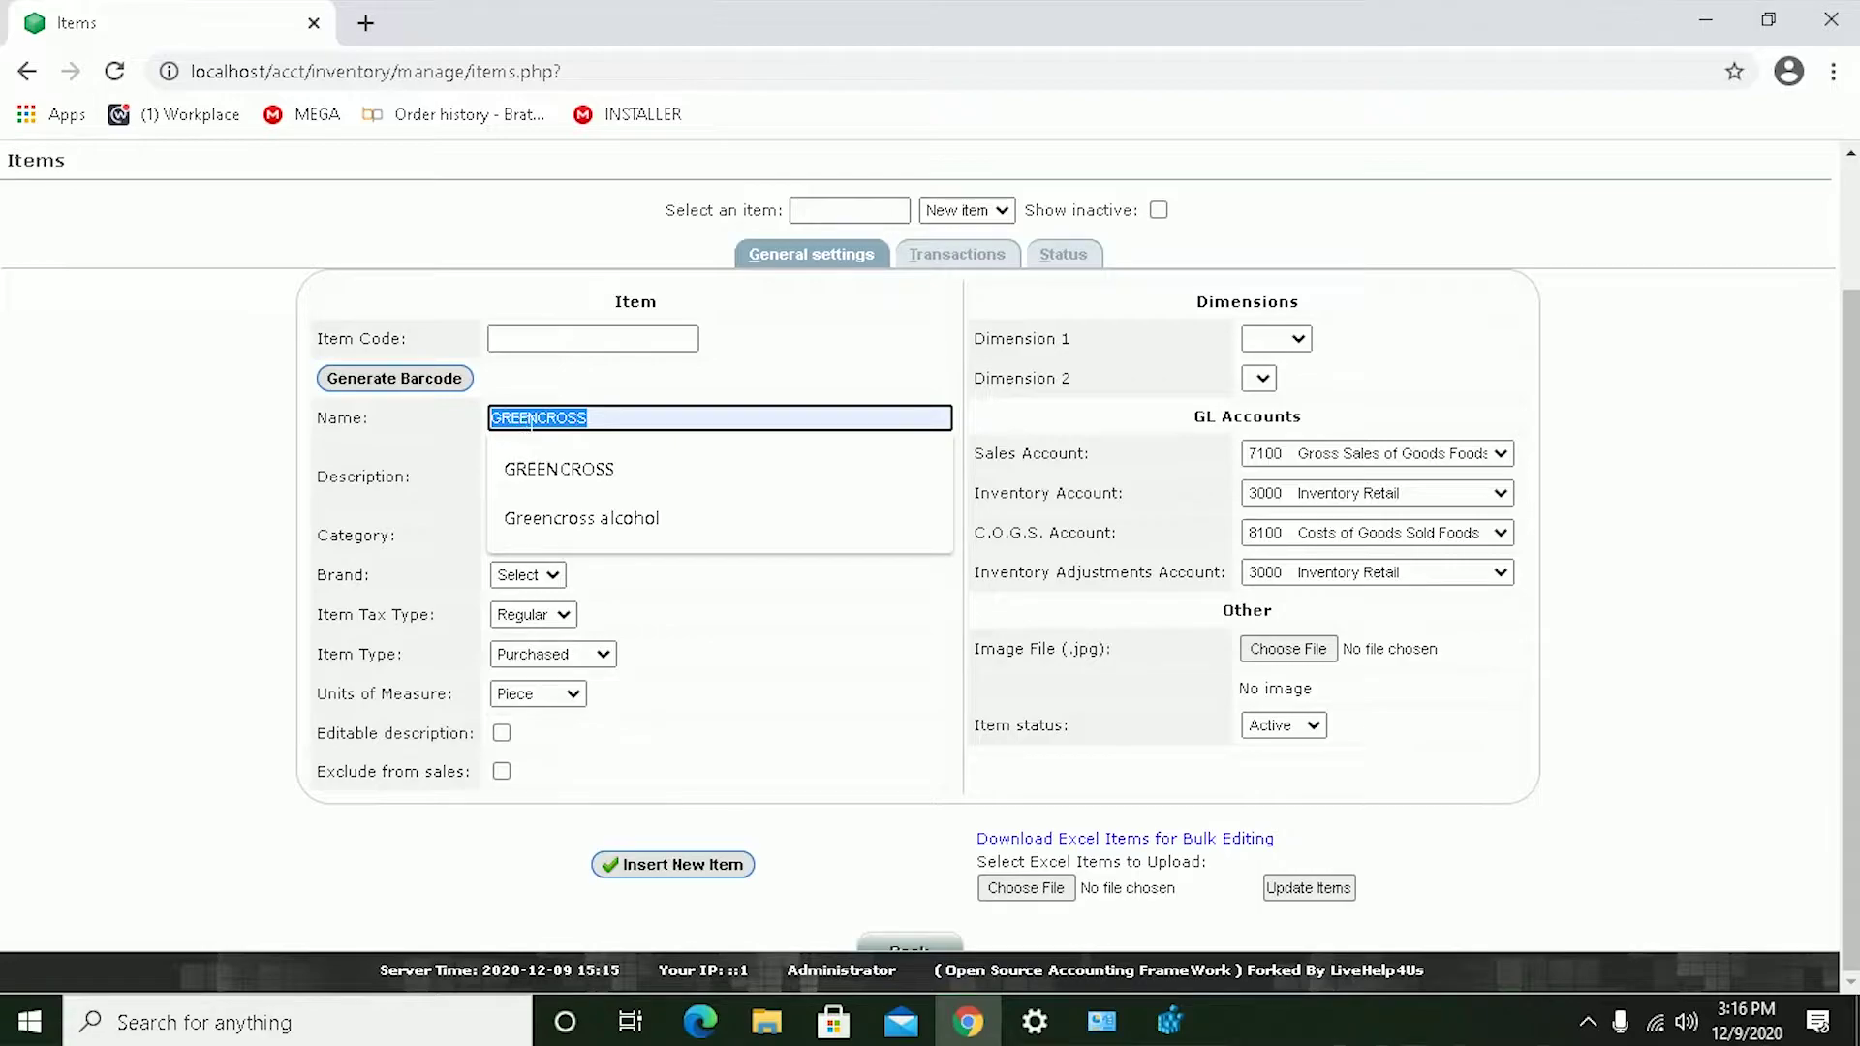
{"action": "key", "text": "ctrl+c"}
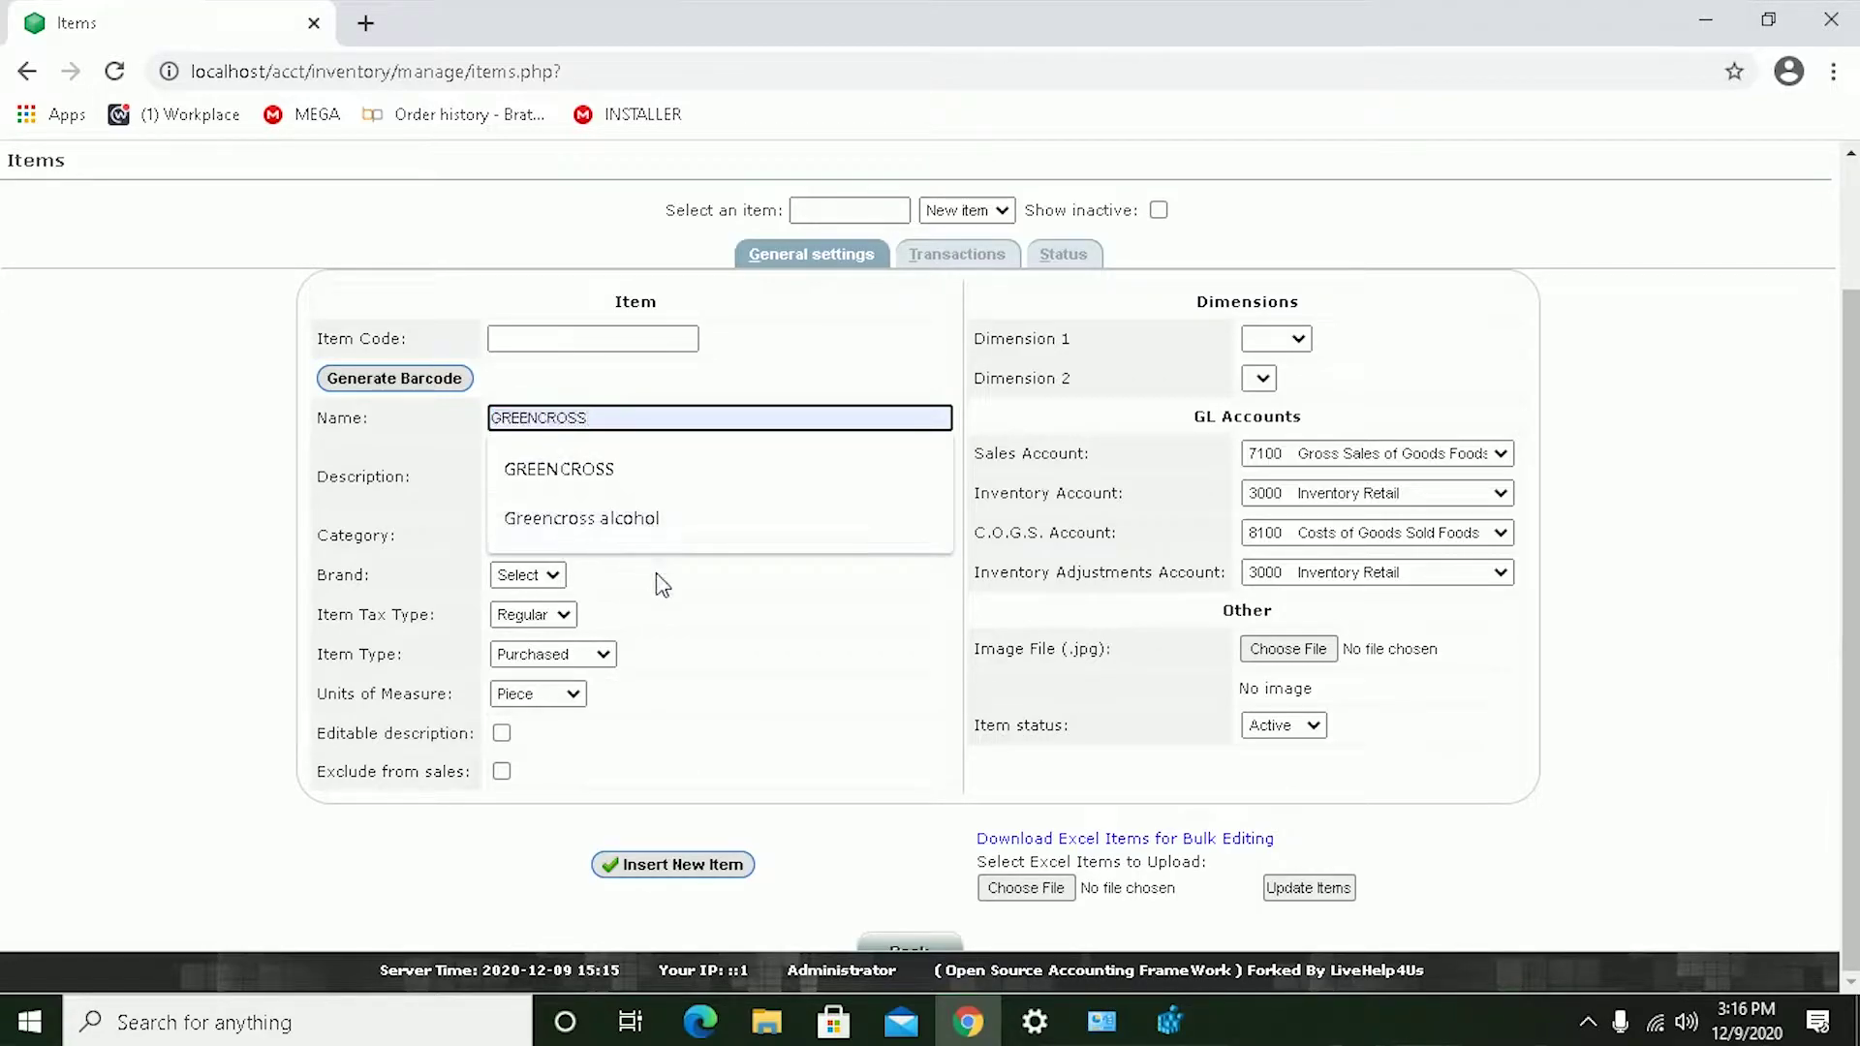
Paste GREENCROSS as the description, make it editable, generate a barcode, and insert the item.
{"action": "left_click", "coordinate": [591, 469]}
{"action": "left_click", "coordinate": [595, 480]}
{"action": "key", "text": "ctrl+v"}
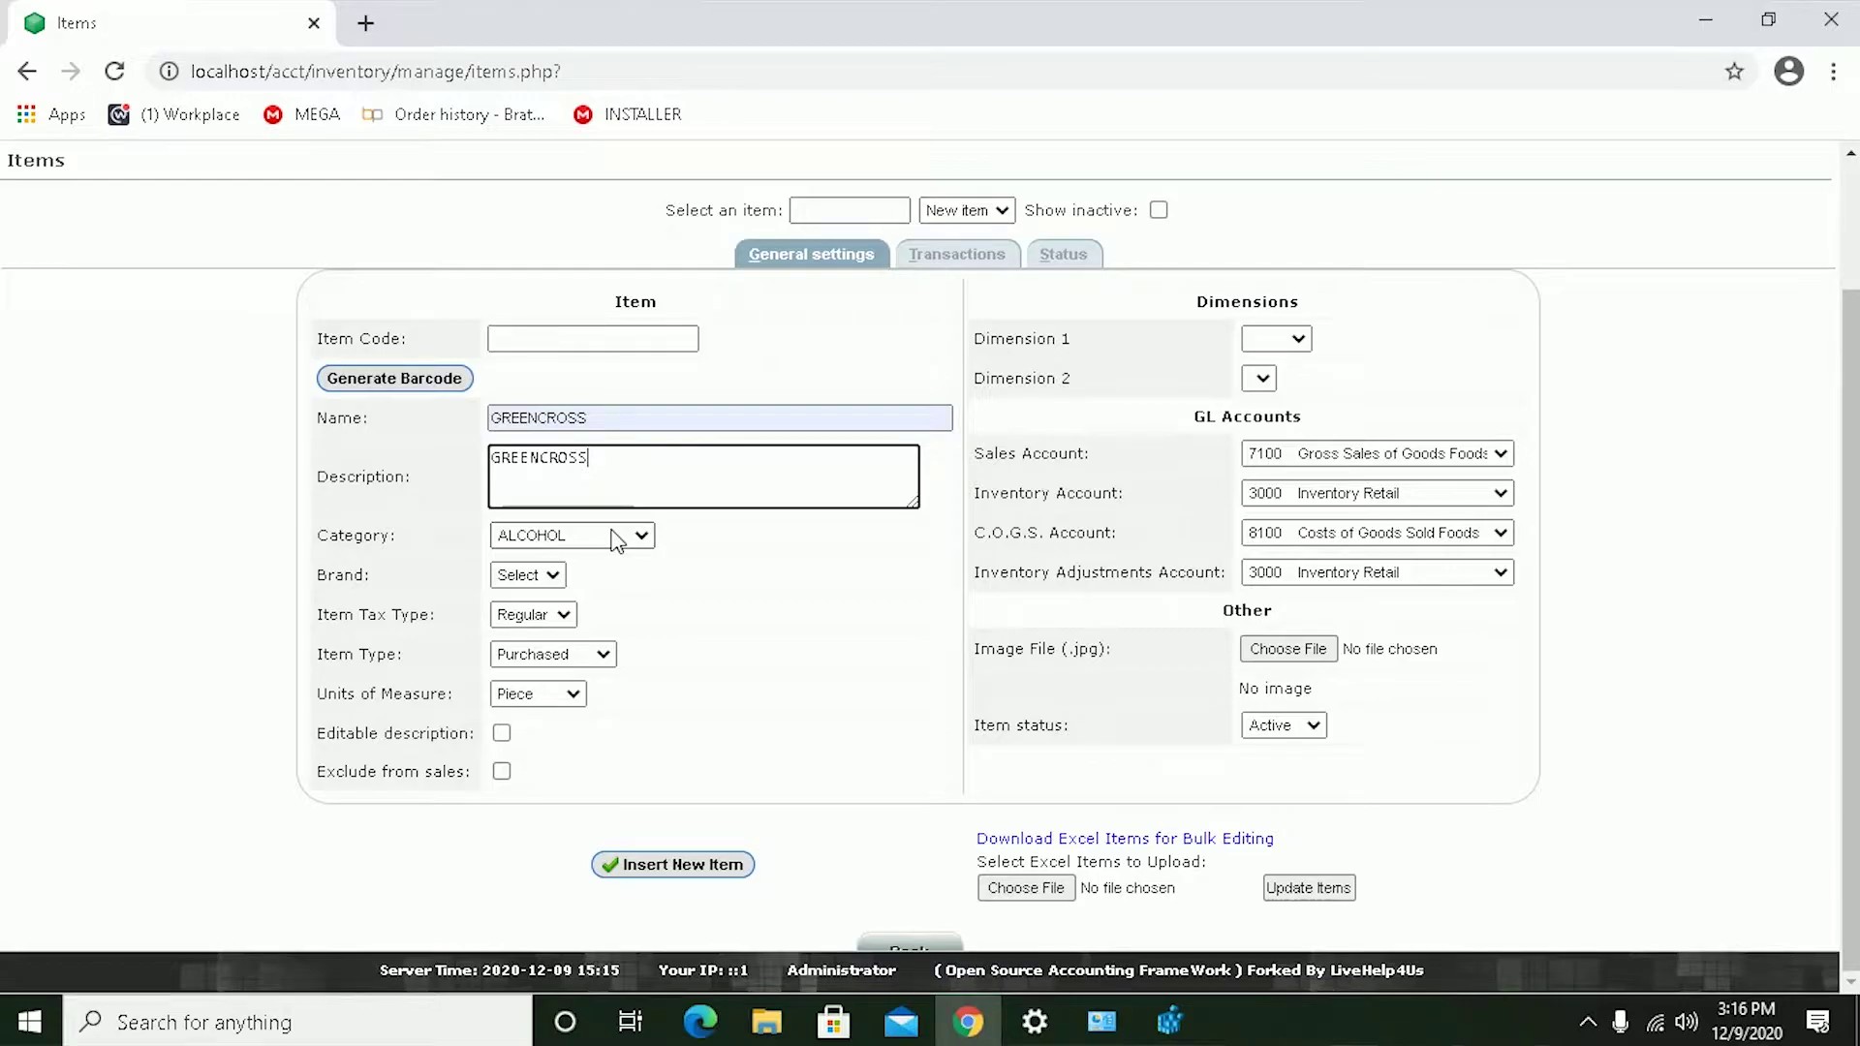
{"action": "left_click", "coordinate": [502, 733]}
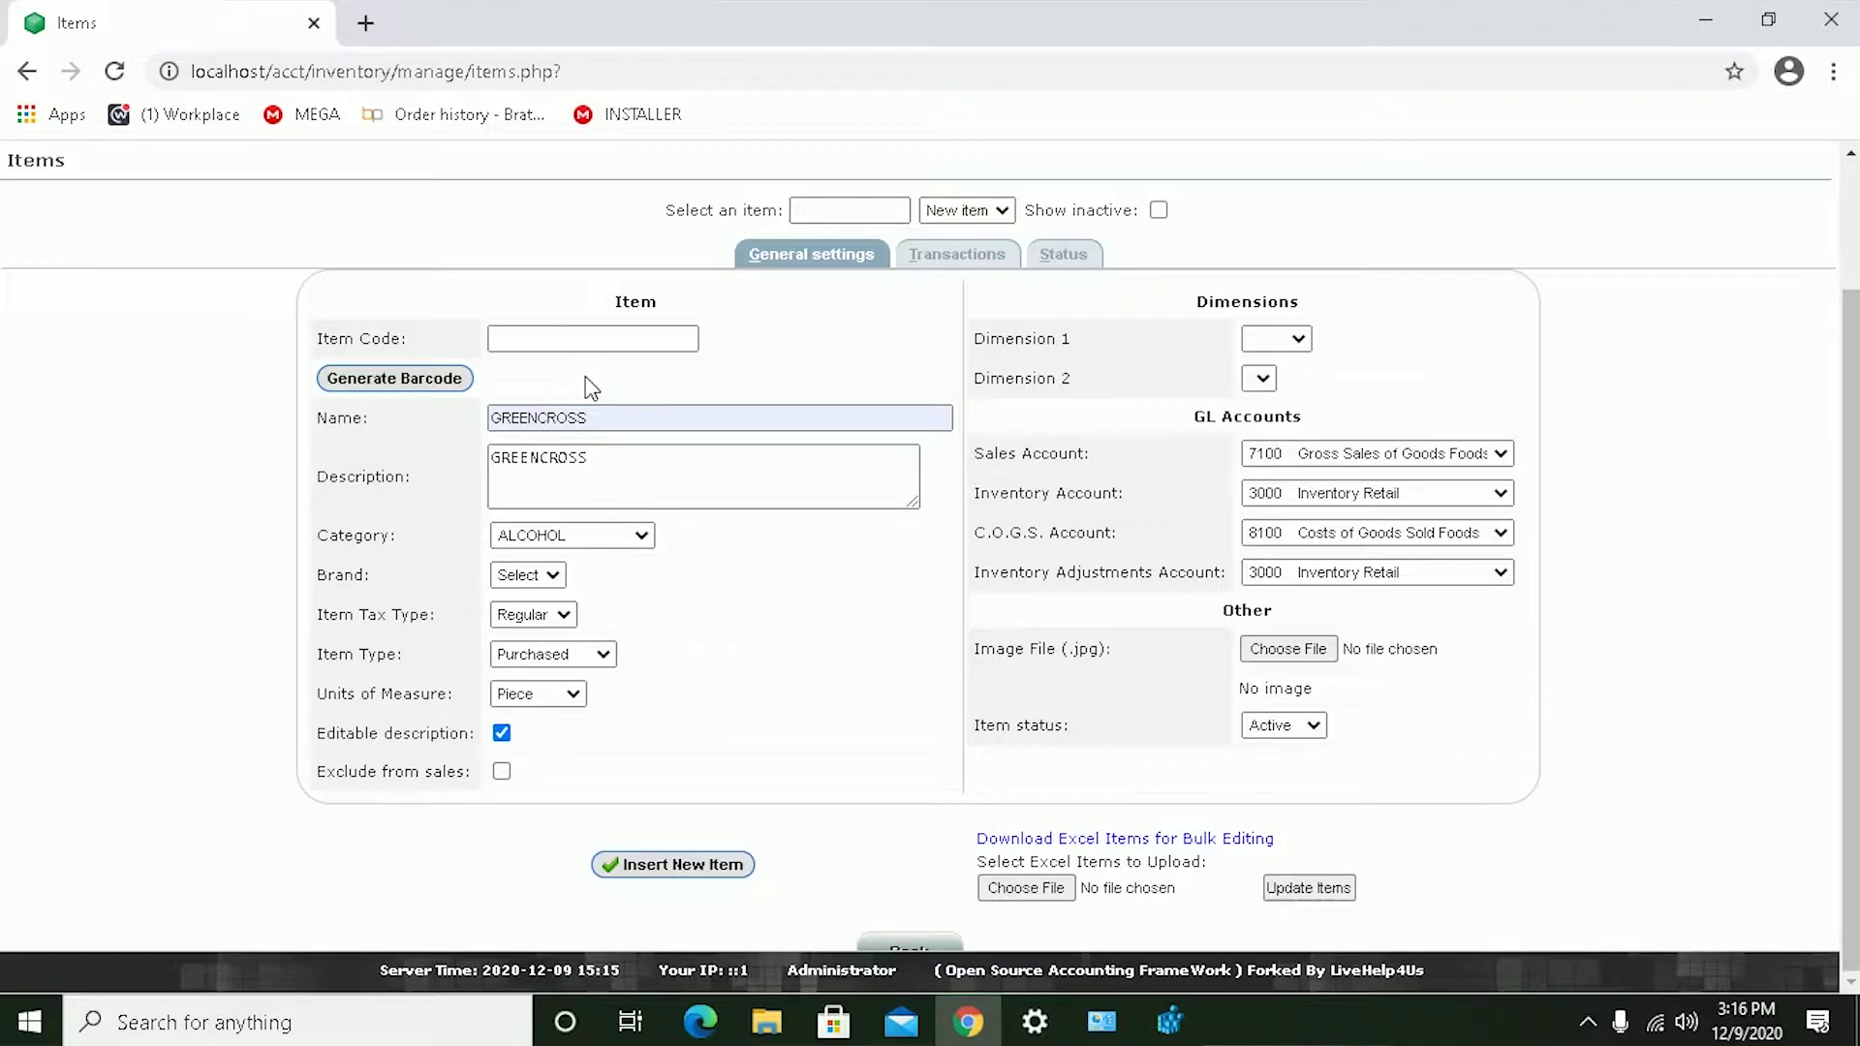
{"action": "left_click", "coordinate": [340, 380]}
{"action": "left_click", "coordinate": [728, 867]}
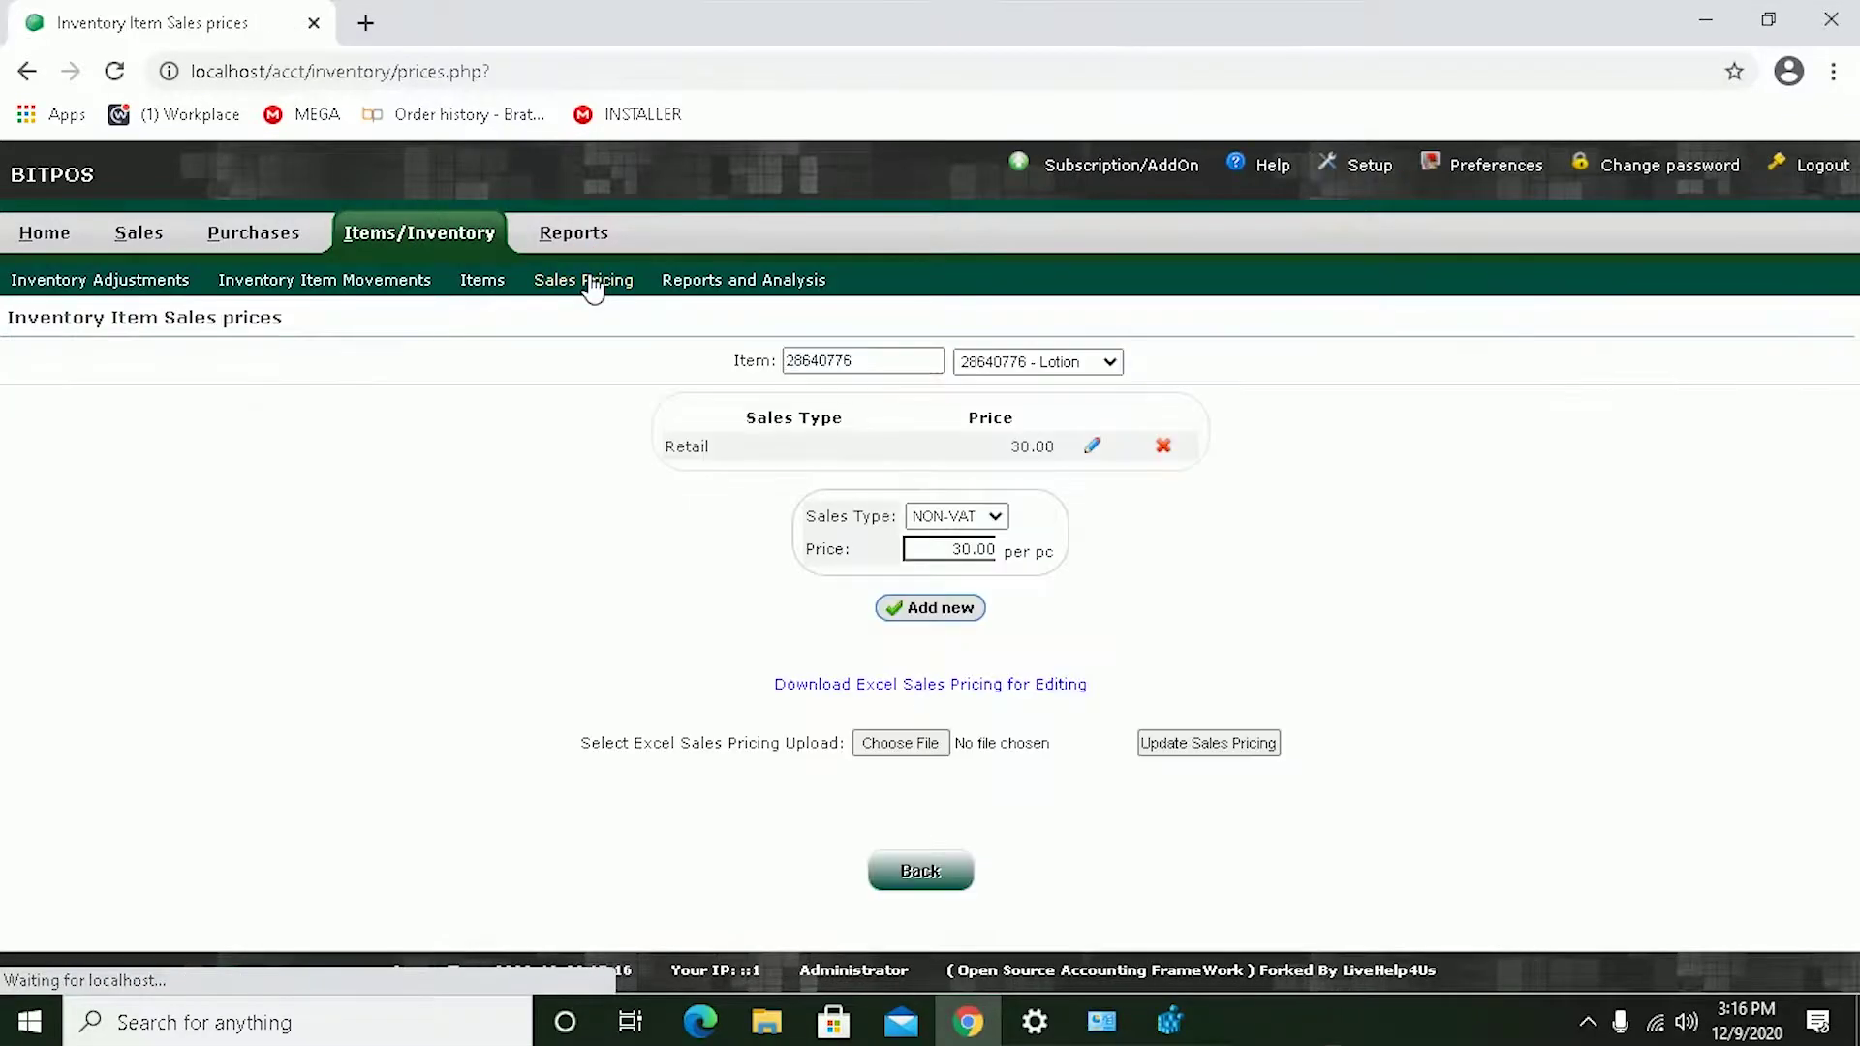
Find GREENCROSS by searching 'gr' and add a Retail sales price of 30.00.
{"action": "left_click_drag", "start_coordinate": [895, 369], "coordinate": [837, 366]}
{"action": "key", "text": "BackSpace"}
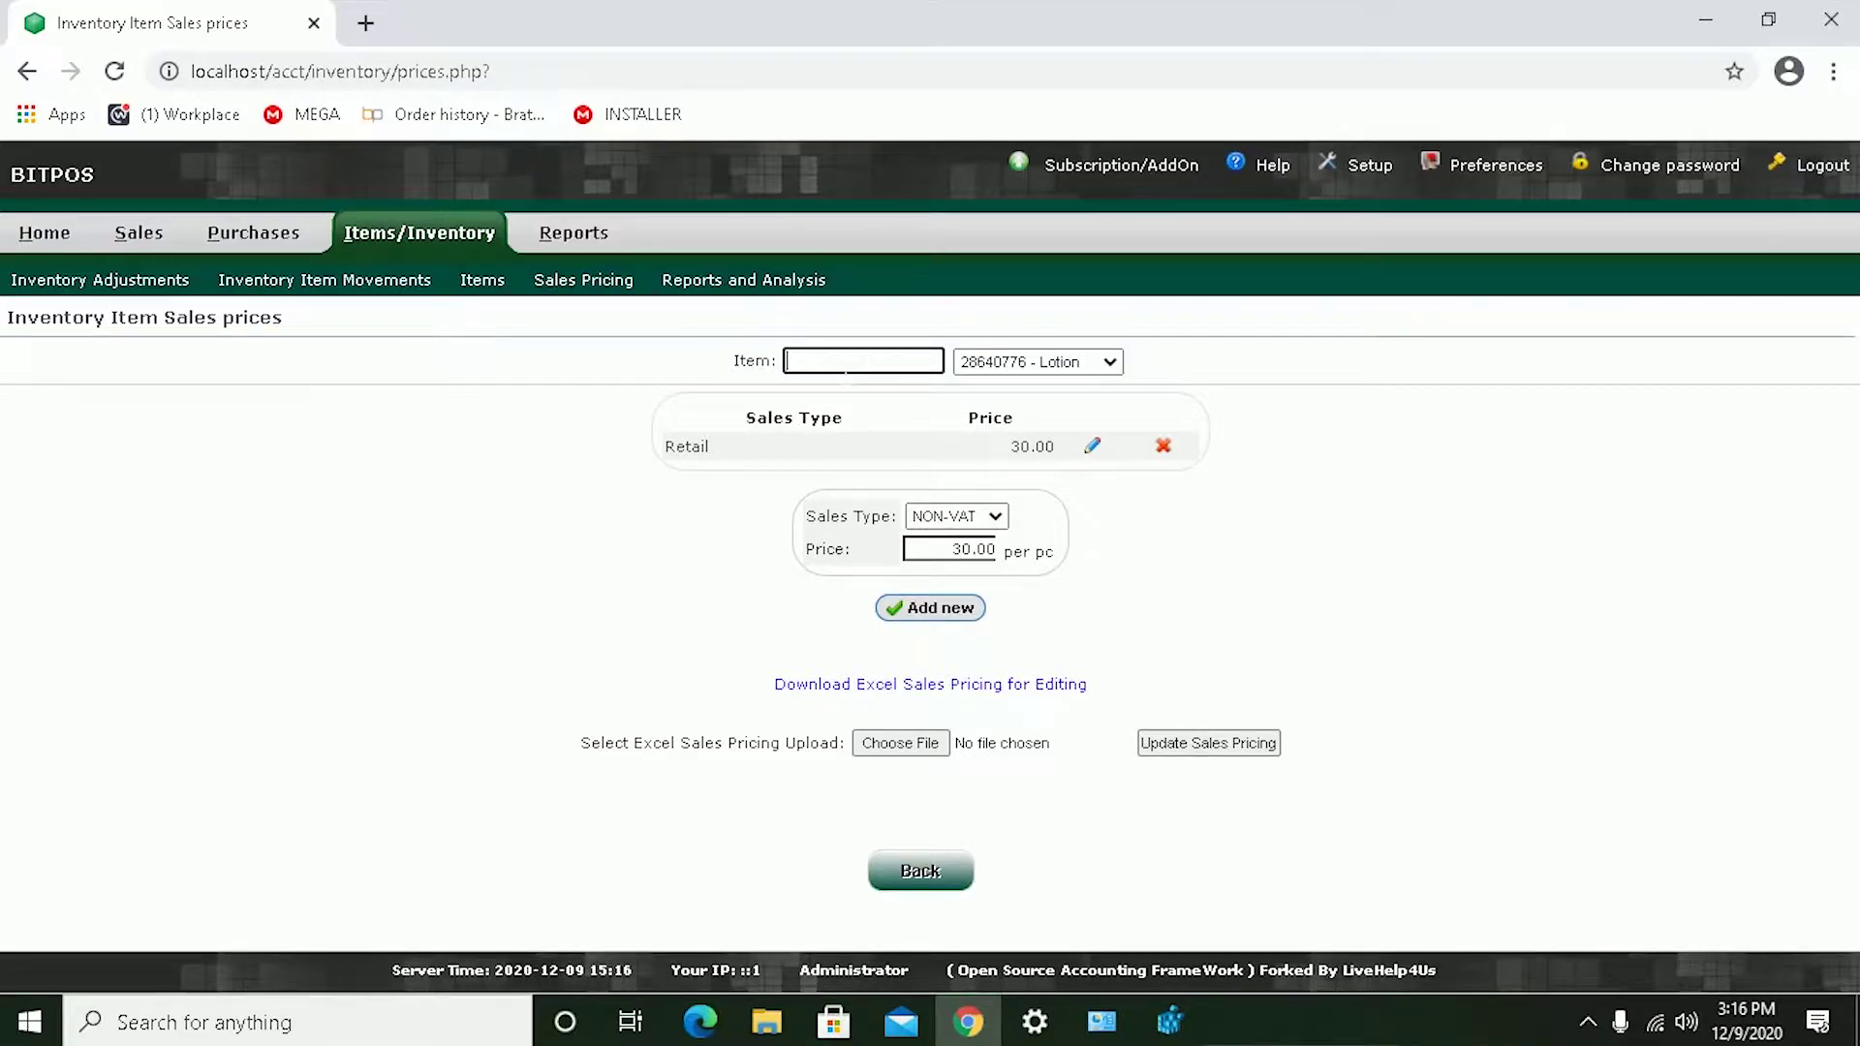
{"action": "type", "text": "greencross"}
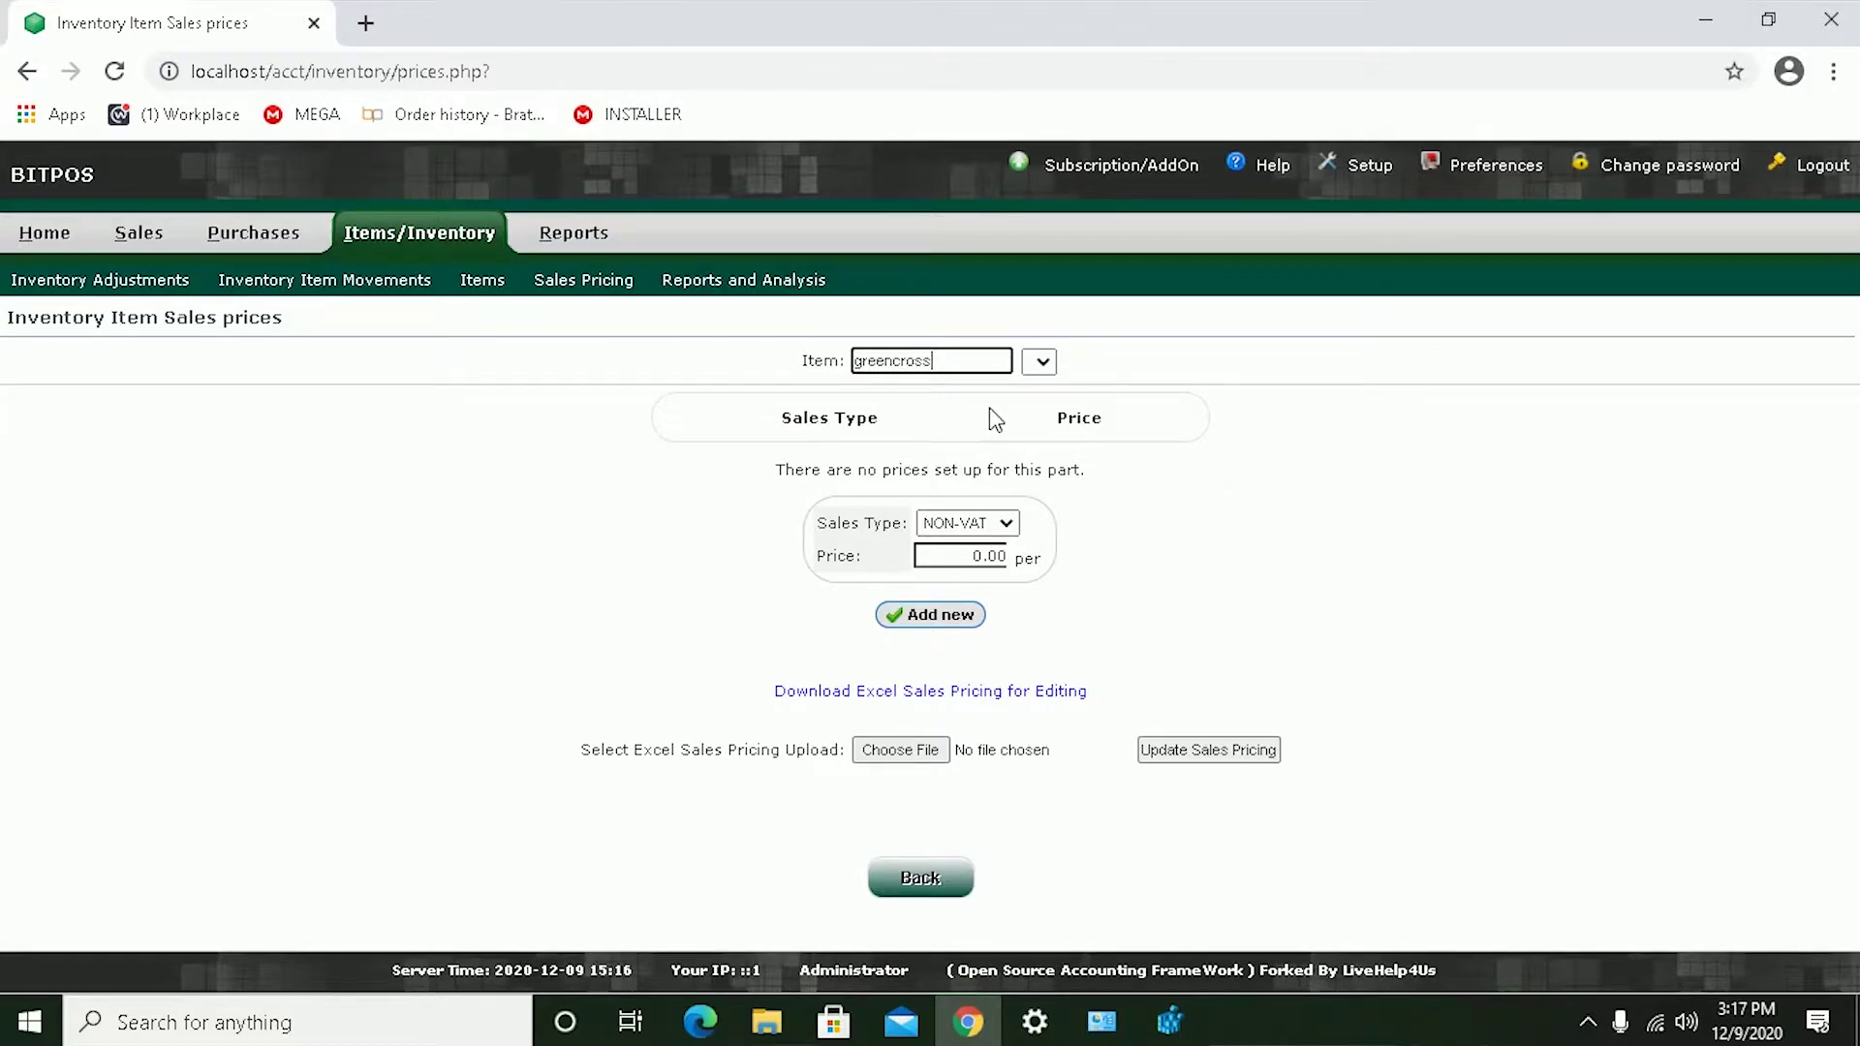
{"action": "key", "text": "Return"}
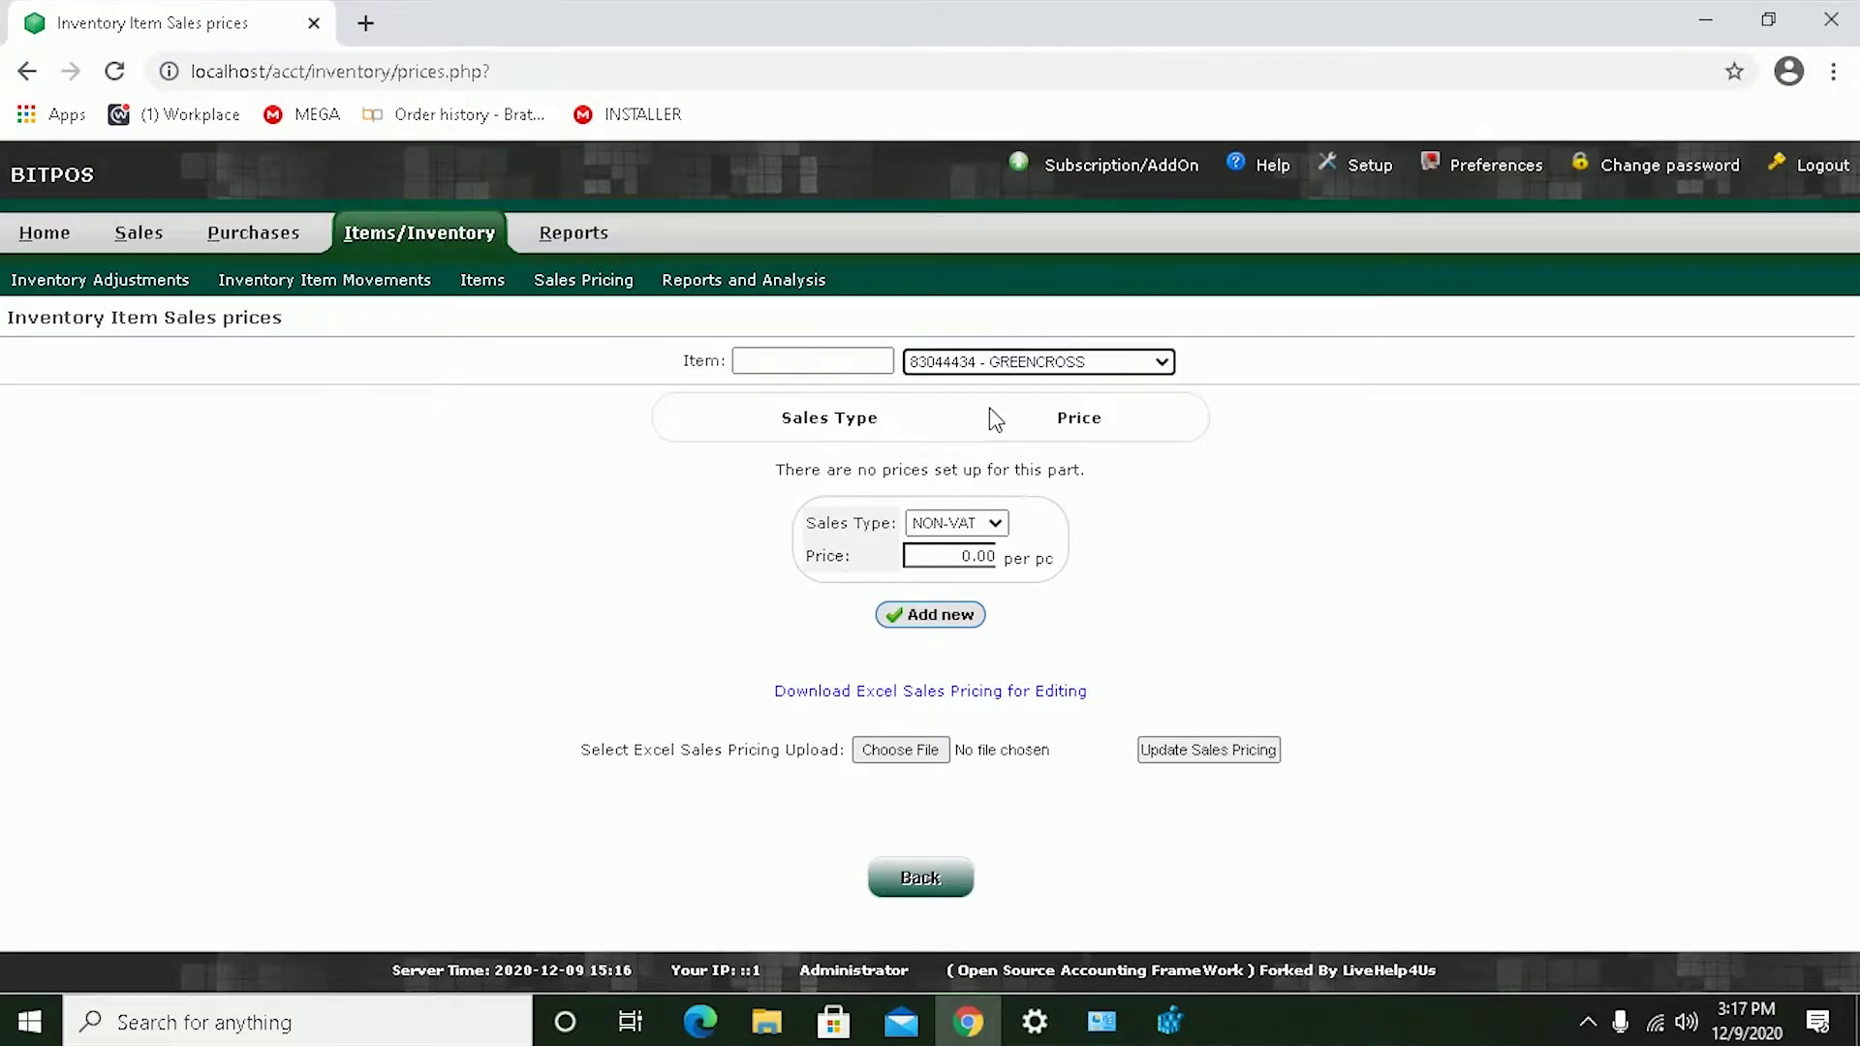
{"action": "left_click", "coordinate": [994, 529]}
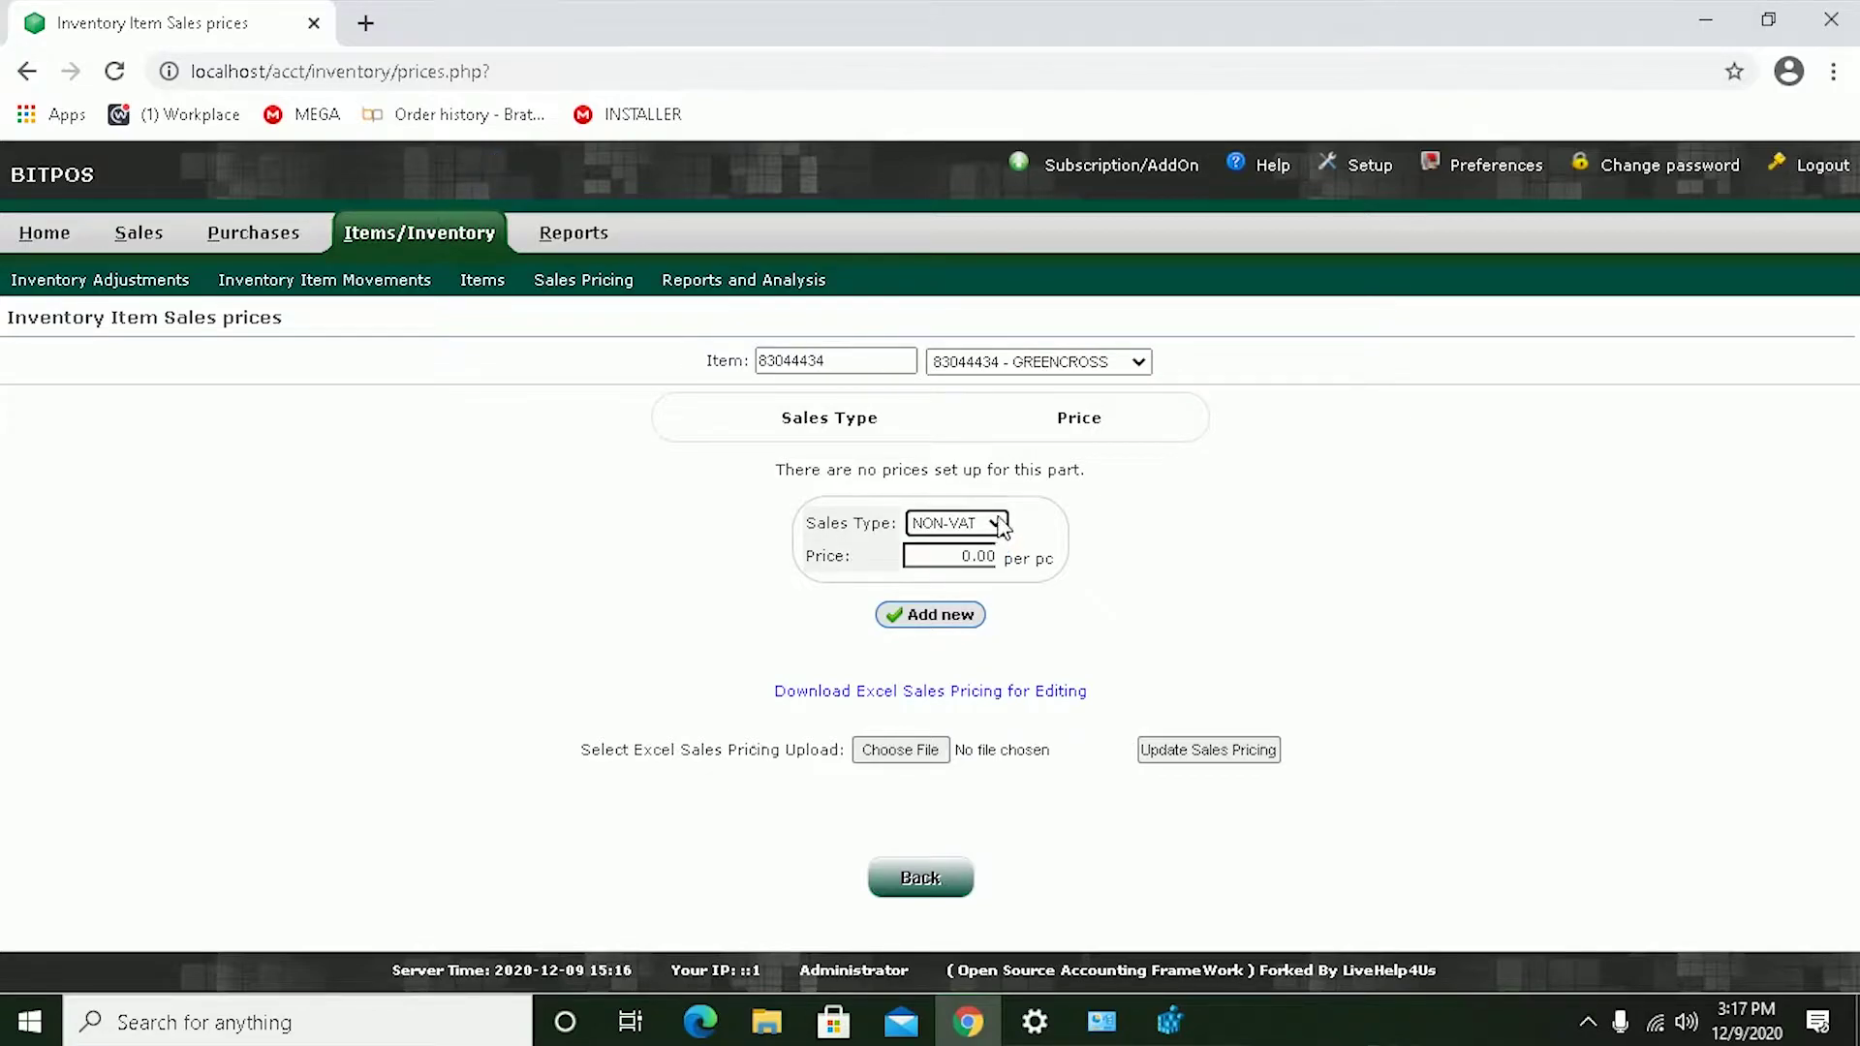
{"action": "left_click", "coordinate": [994, 523]}
{"action": "left_click", "coordinate": [954, 561]}
{"action": "left_click", "coordinate": [966, 557]}
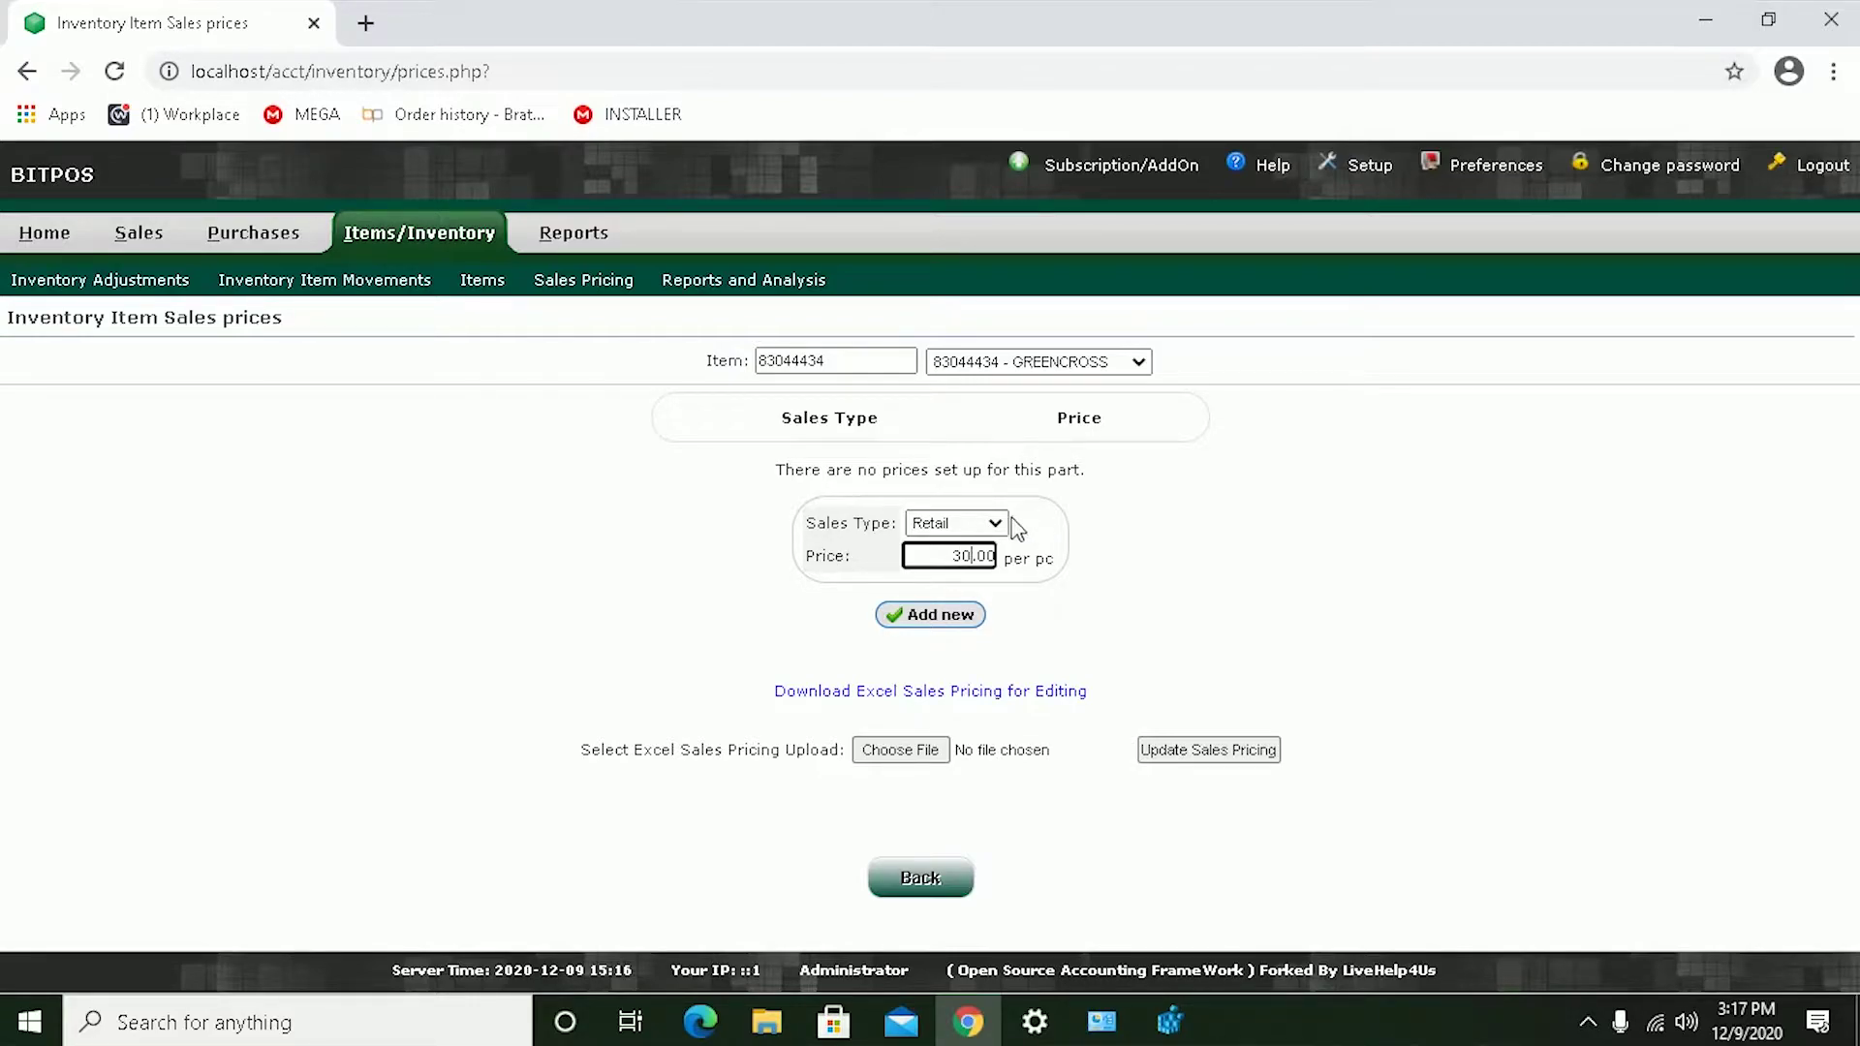
{"action": "left_click", "coordinate": [959, 625]}
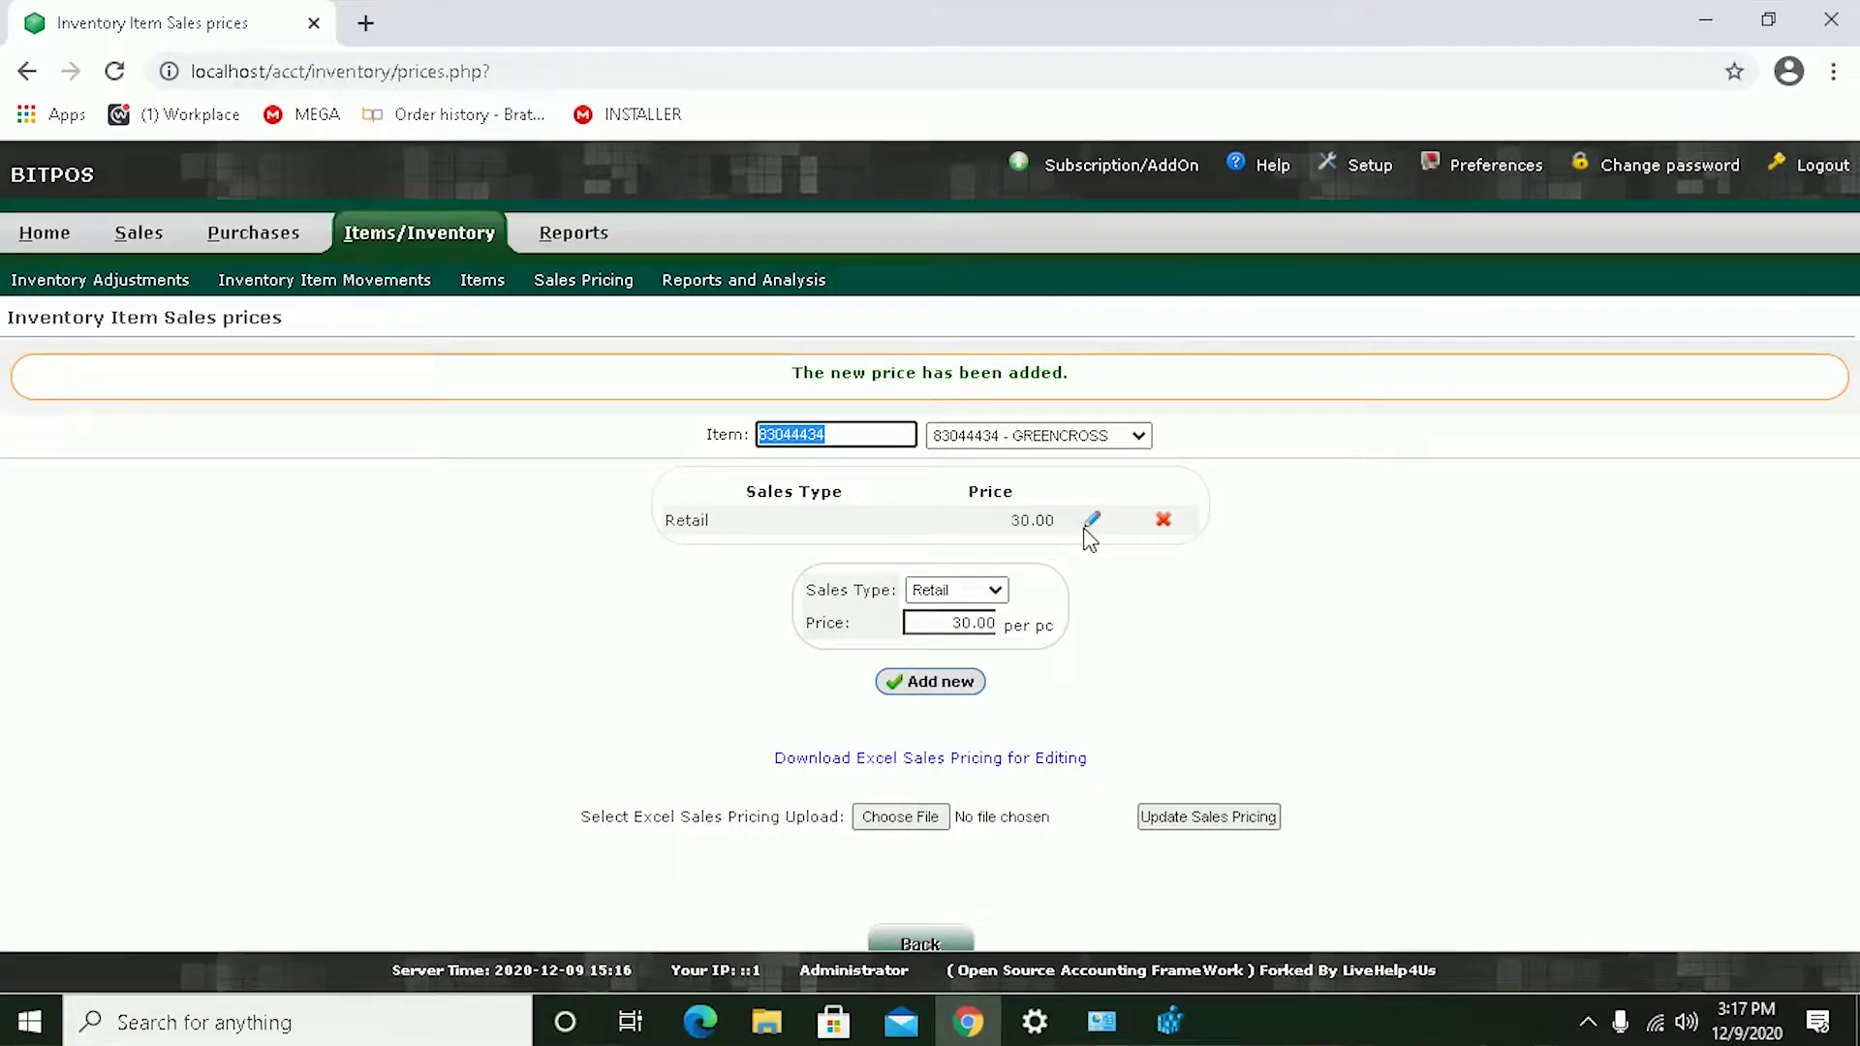
Edit GREENCROSS's Retail 30.00 price and request a barcode print of 1 label.
{"action": "left_click", "coordinate": [1089, 523]}
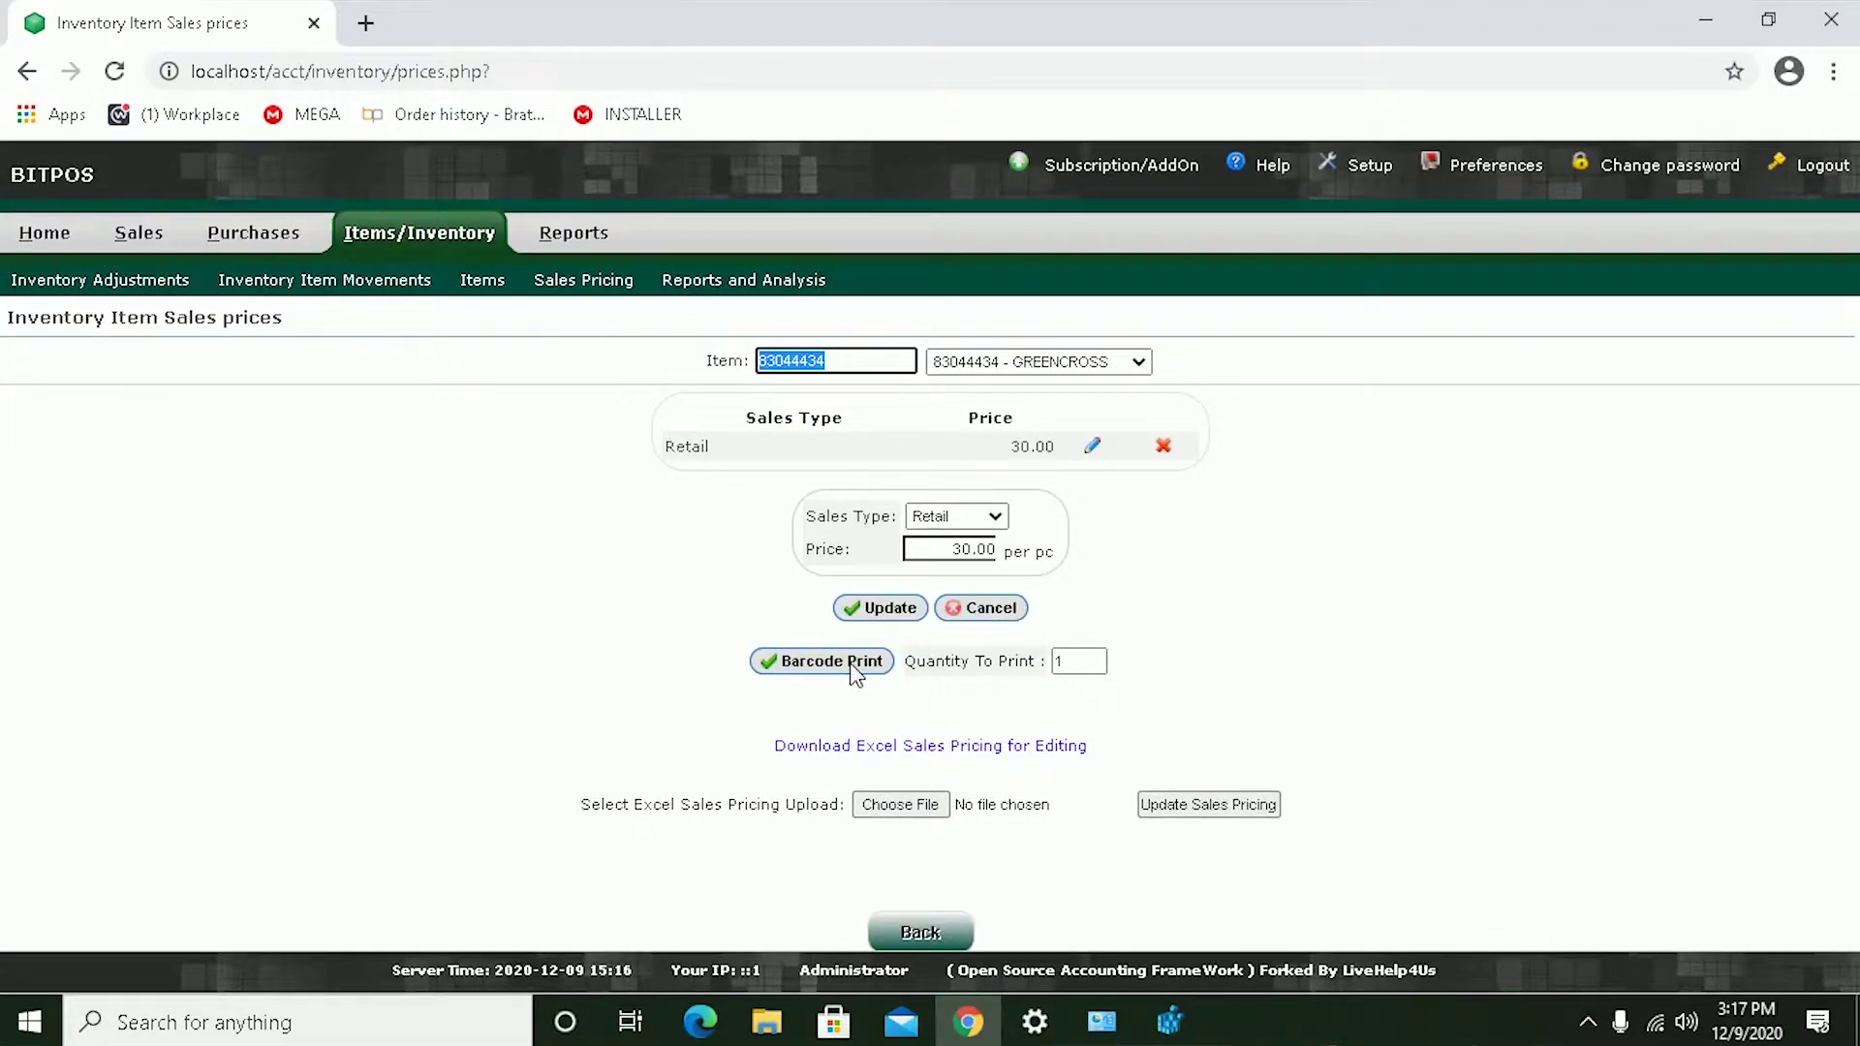
{"action": "left_click", "coordinate": [855, 669]}
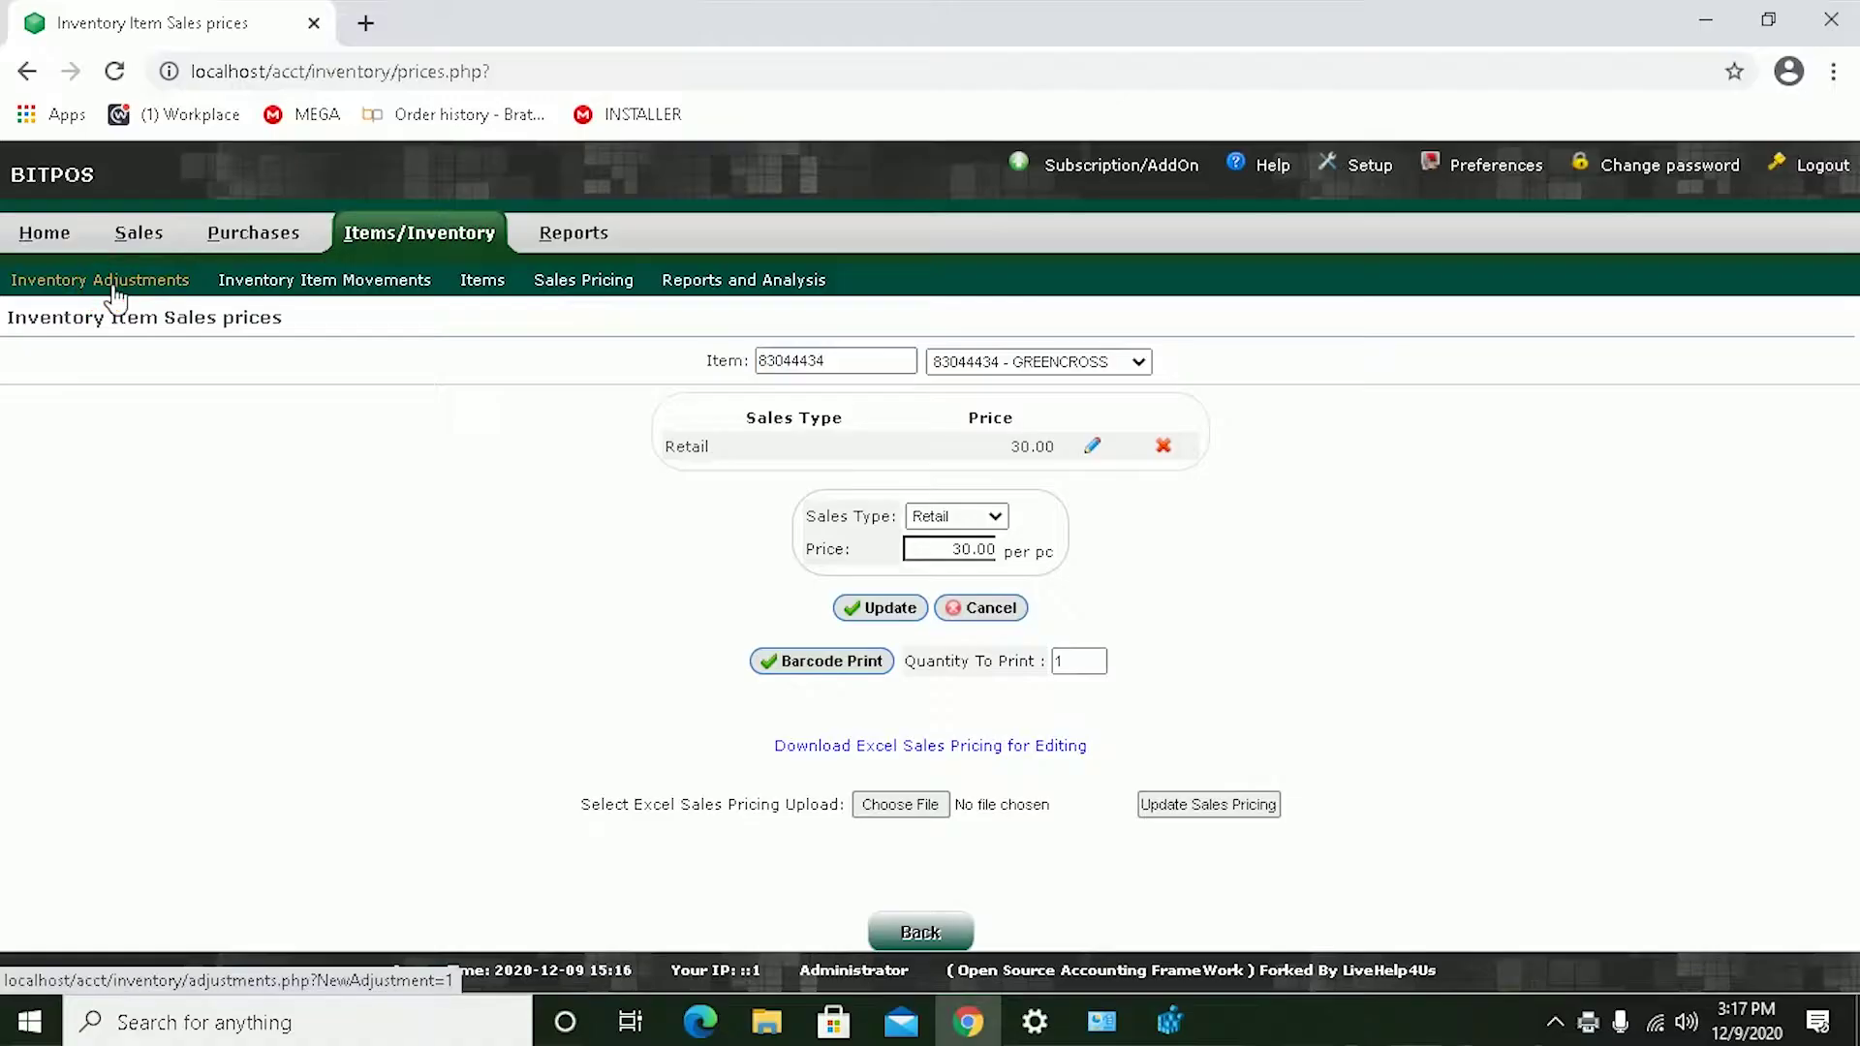
Start an inventory adjustment for item code 83044434 with expiry date 2022-12-31.
{"action": "left_click", "coordinate": [88, 280]}
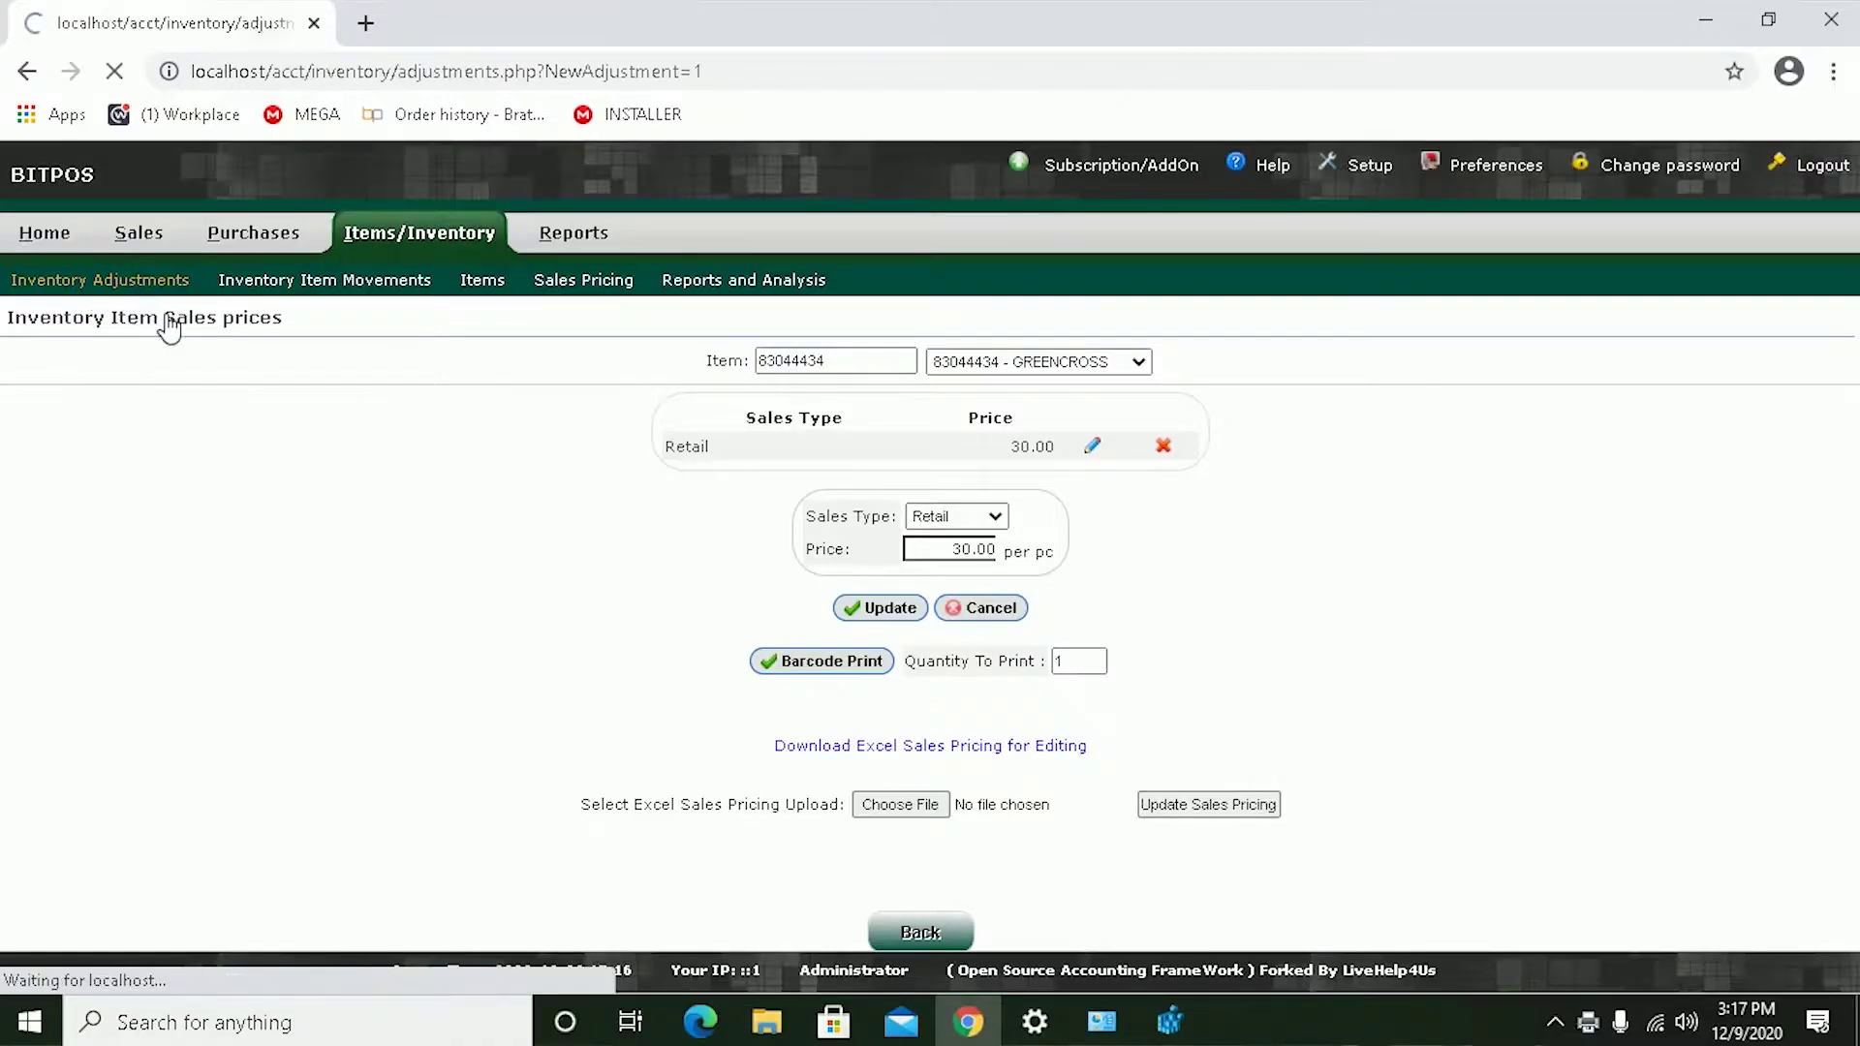
{"action": "scroll", "coordinate": [510, 698], "scroll_direction": "down", "scroll_amount": 1}
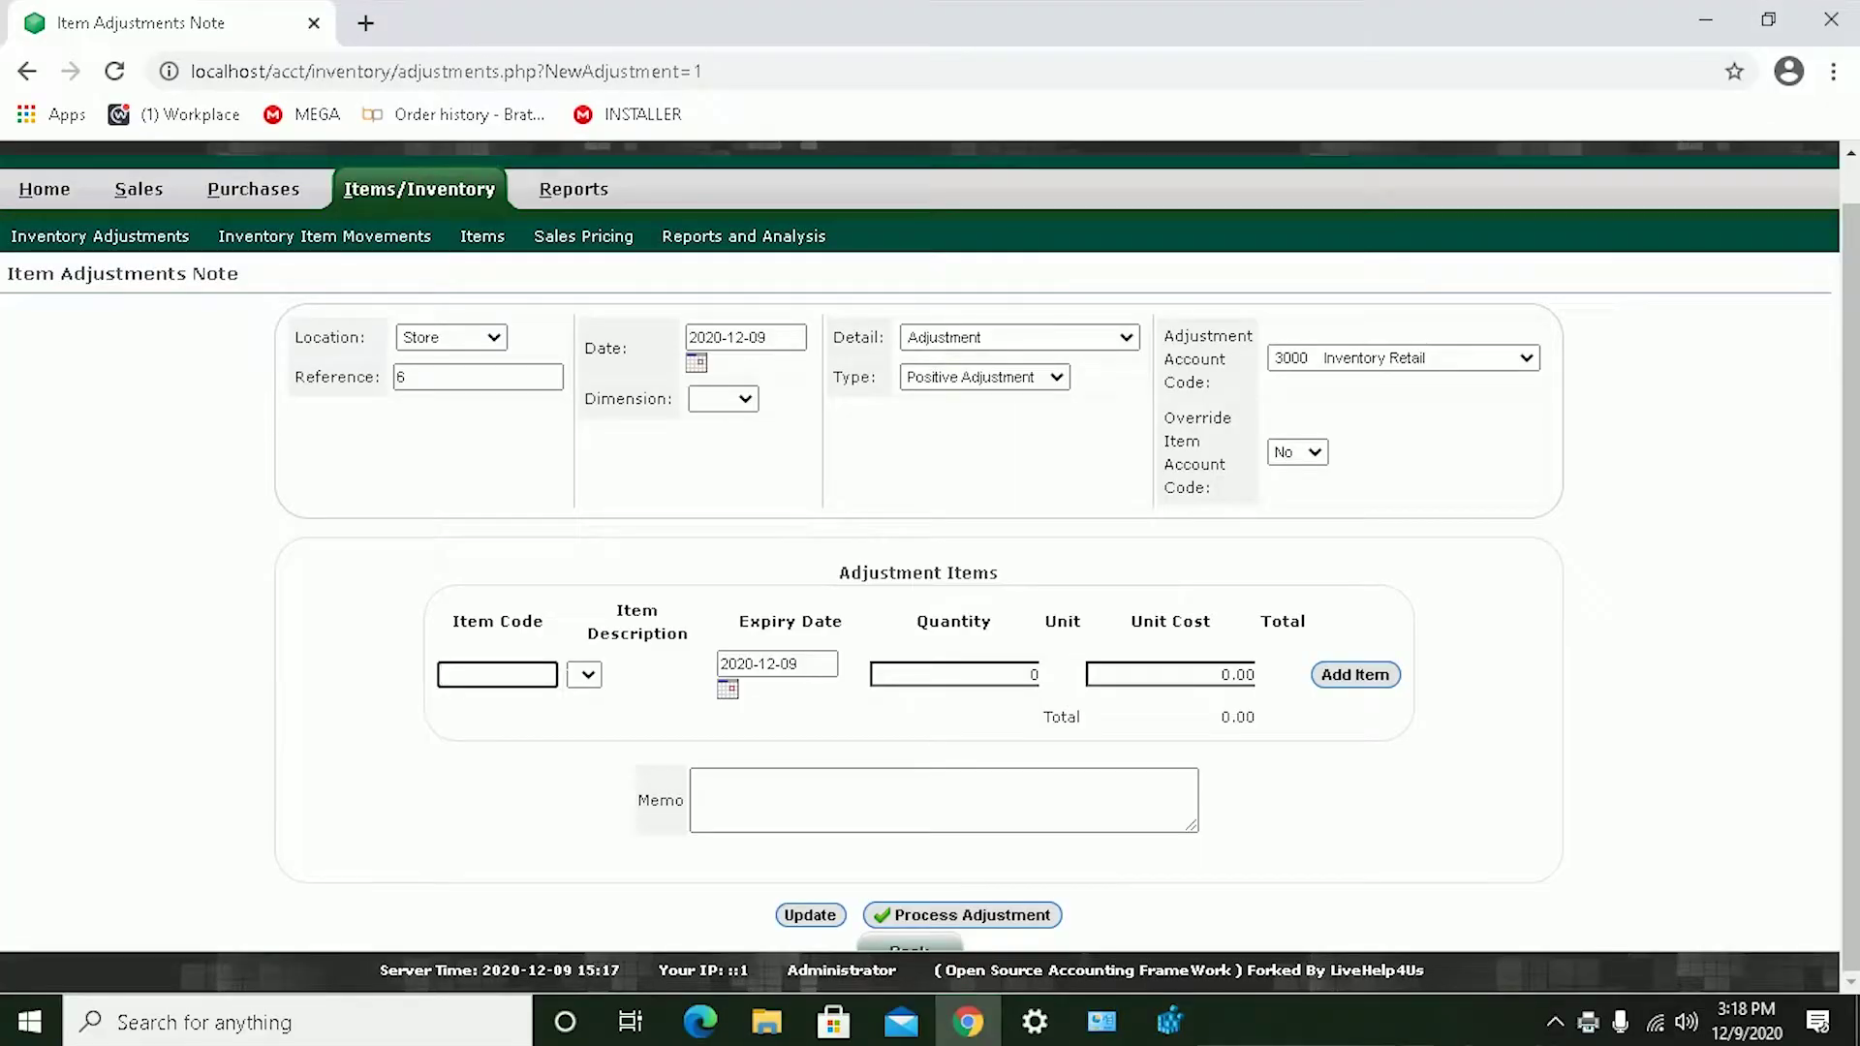
{"action": "type", "text": "83044434"}
{"action": "key", "text": "Return"}
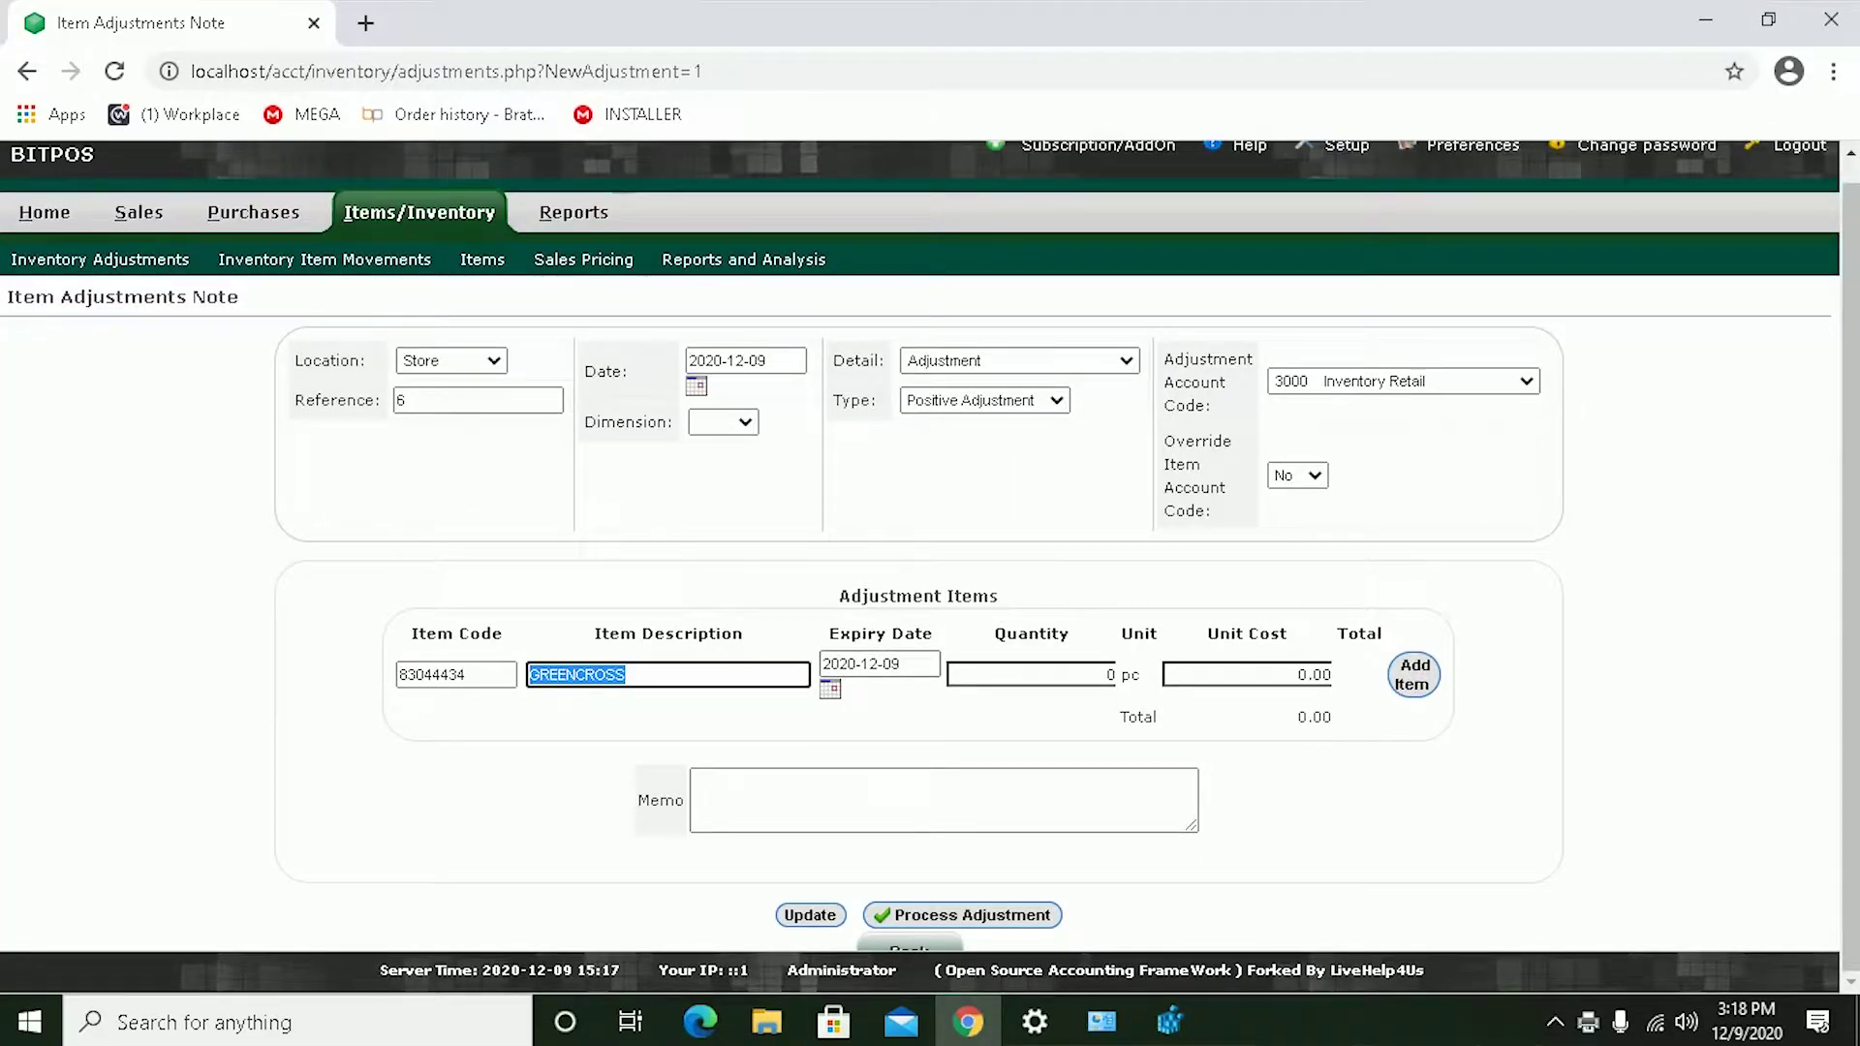
{"action": "left_click", "coordinate": [830, 688]}
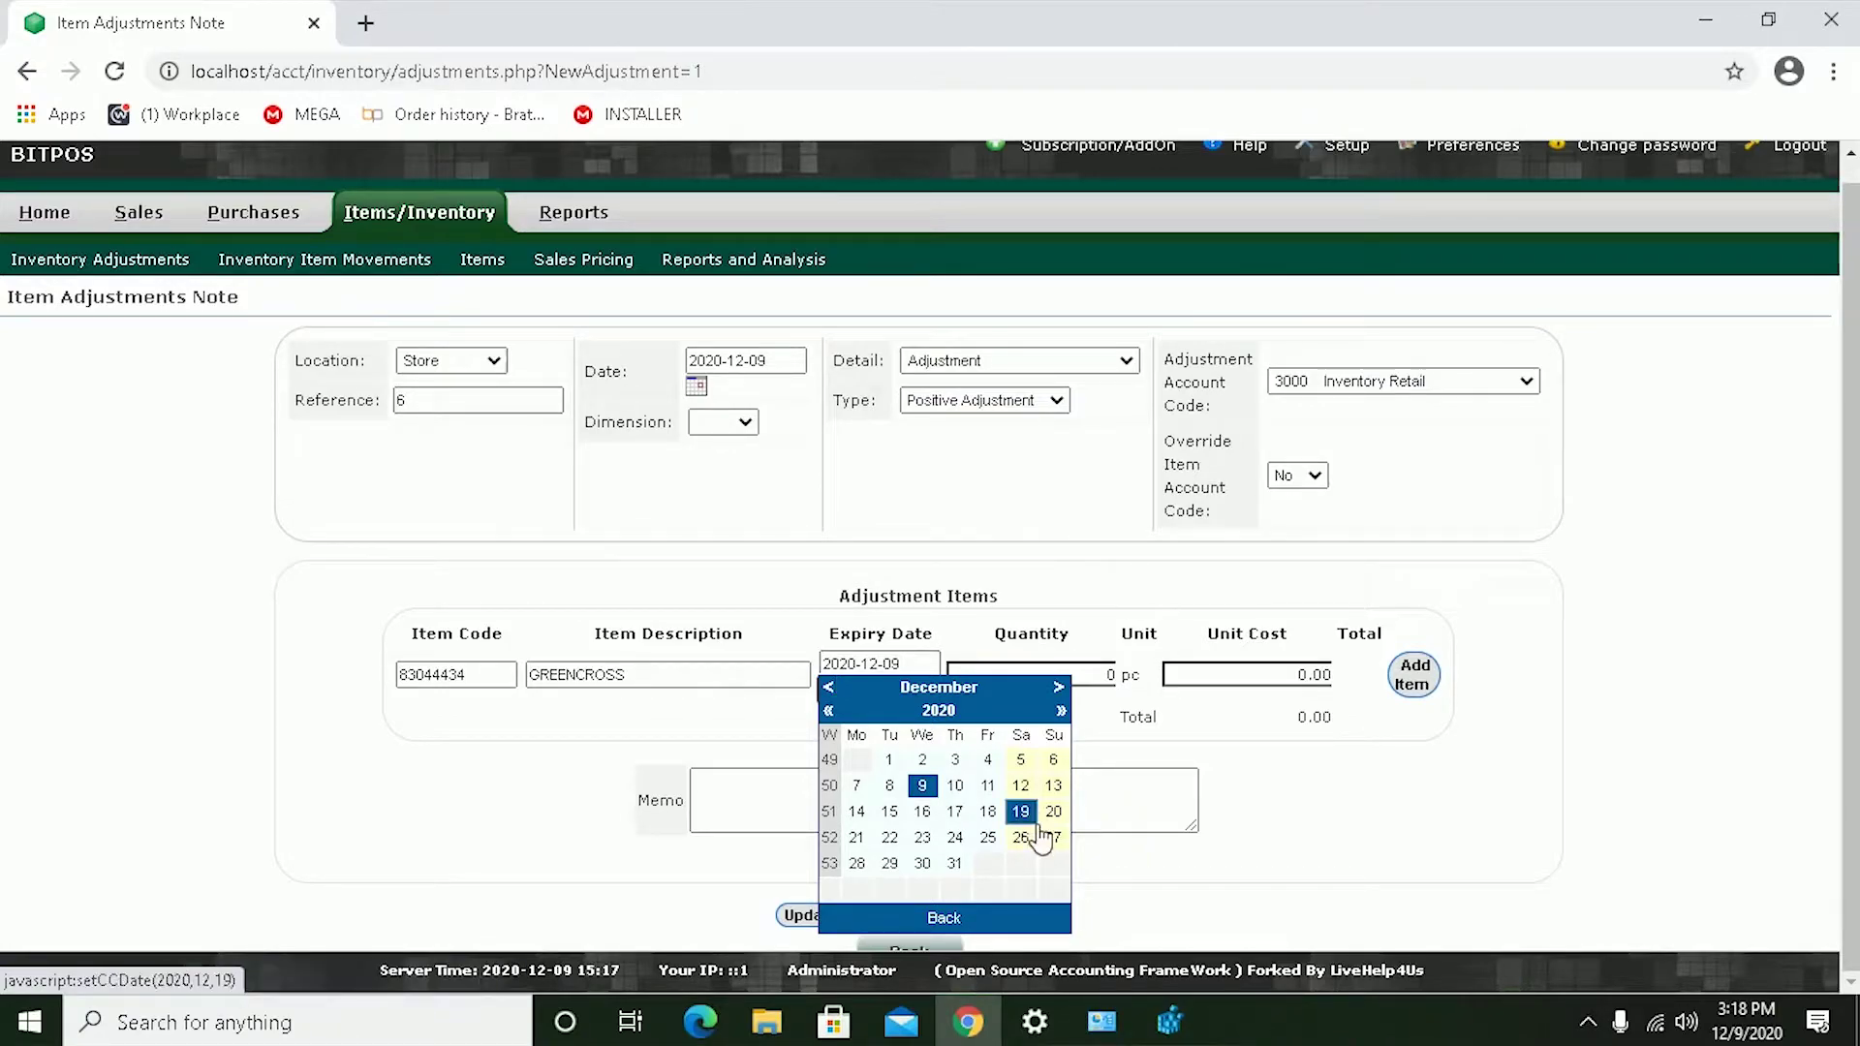
{"action": "left_click", "coordinate": [1061, 710]}
{"action": "left_click", "coordinate": [1061, 710]}
{"action": "left_click", "coordinate": [1020, 863]}
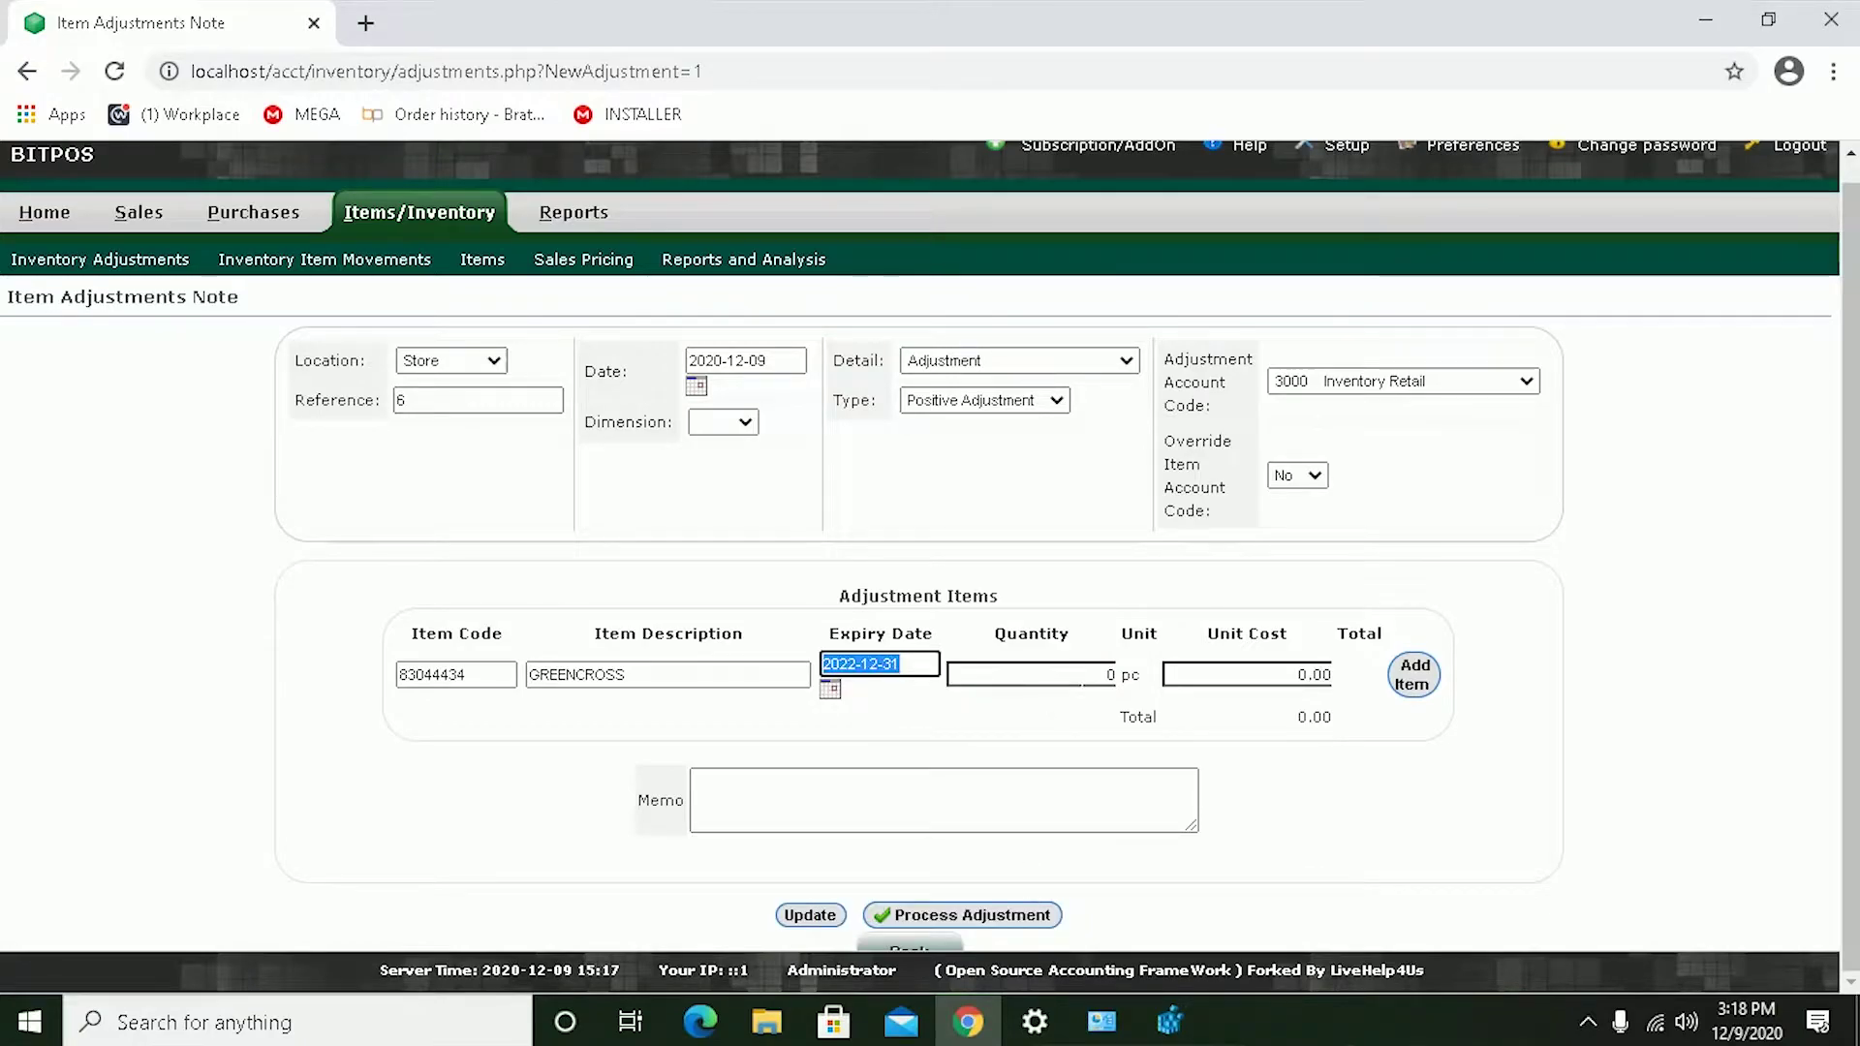
Add 40 pieces at unit cost 25 to the adjustment and process it.
{"action": "key", "text": "Tab"}
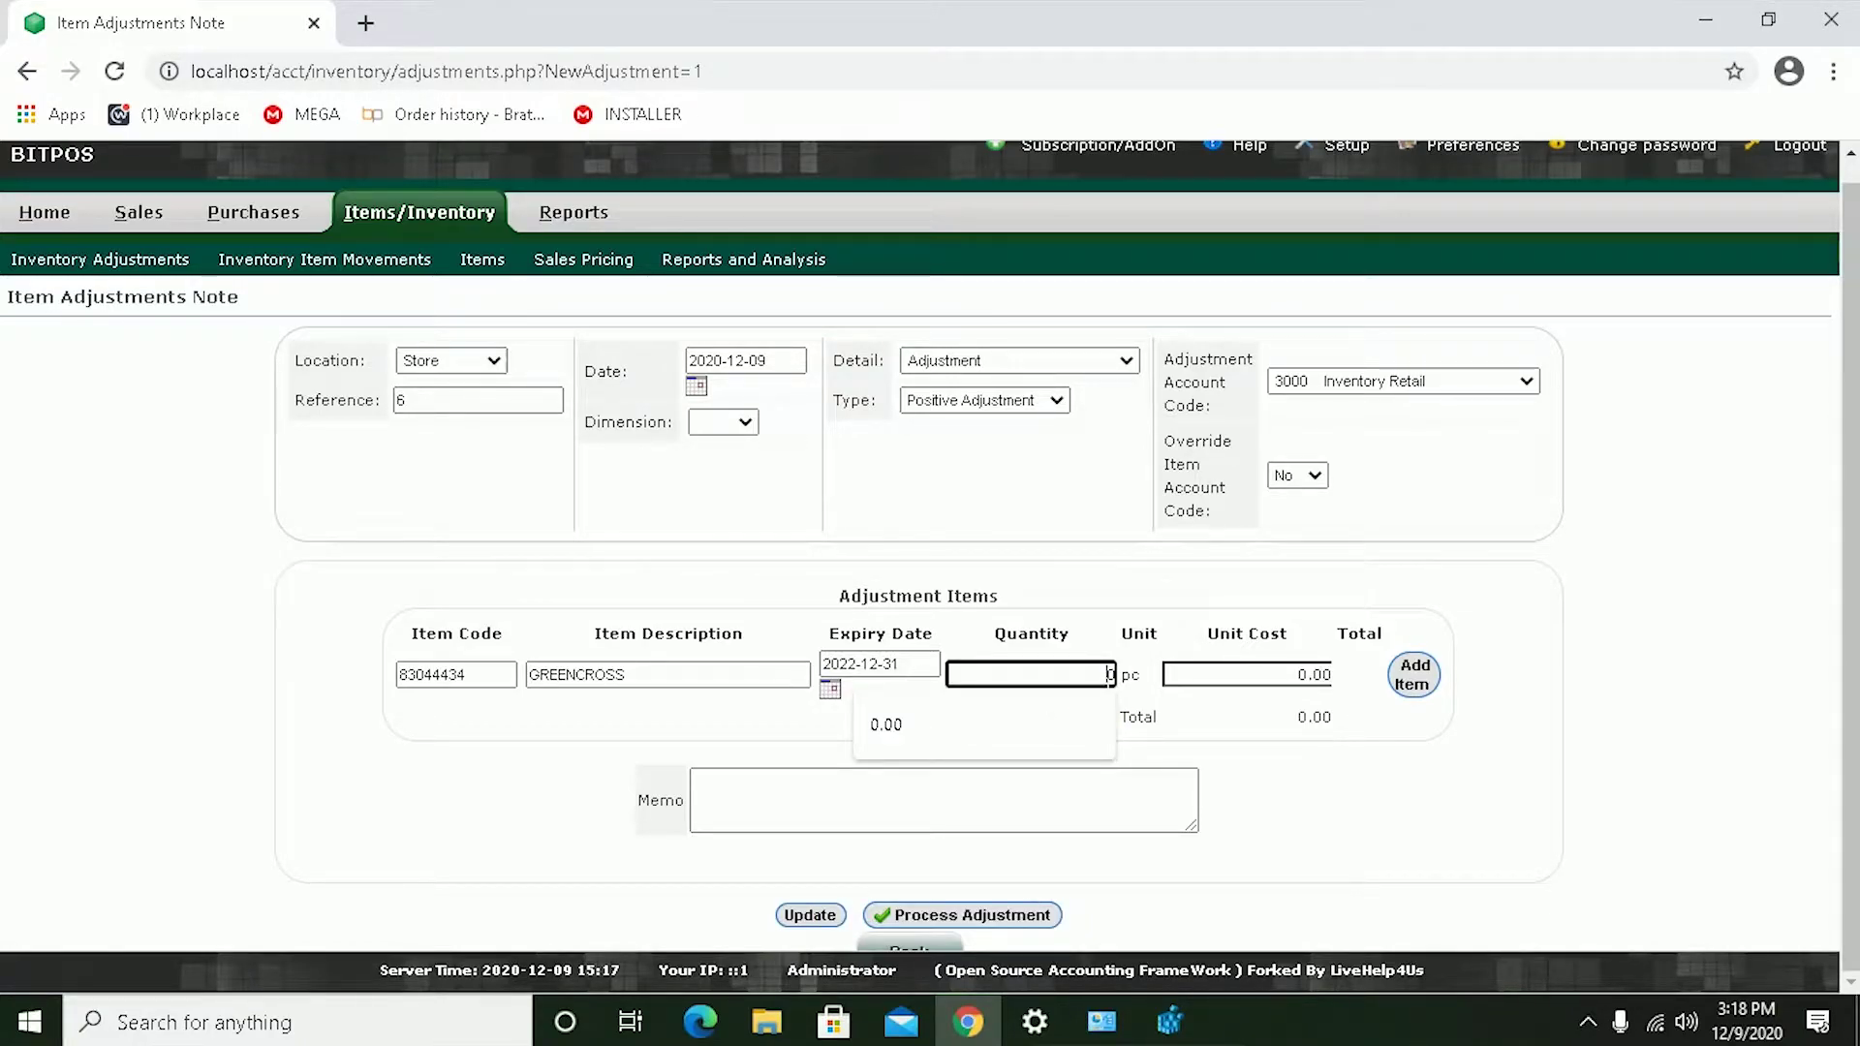
{"action": "type", "text": "40"}
{"action": "key", "text": "Tab"}
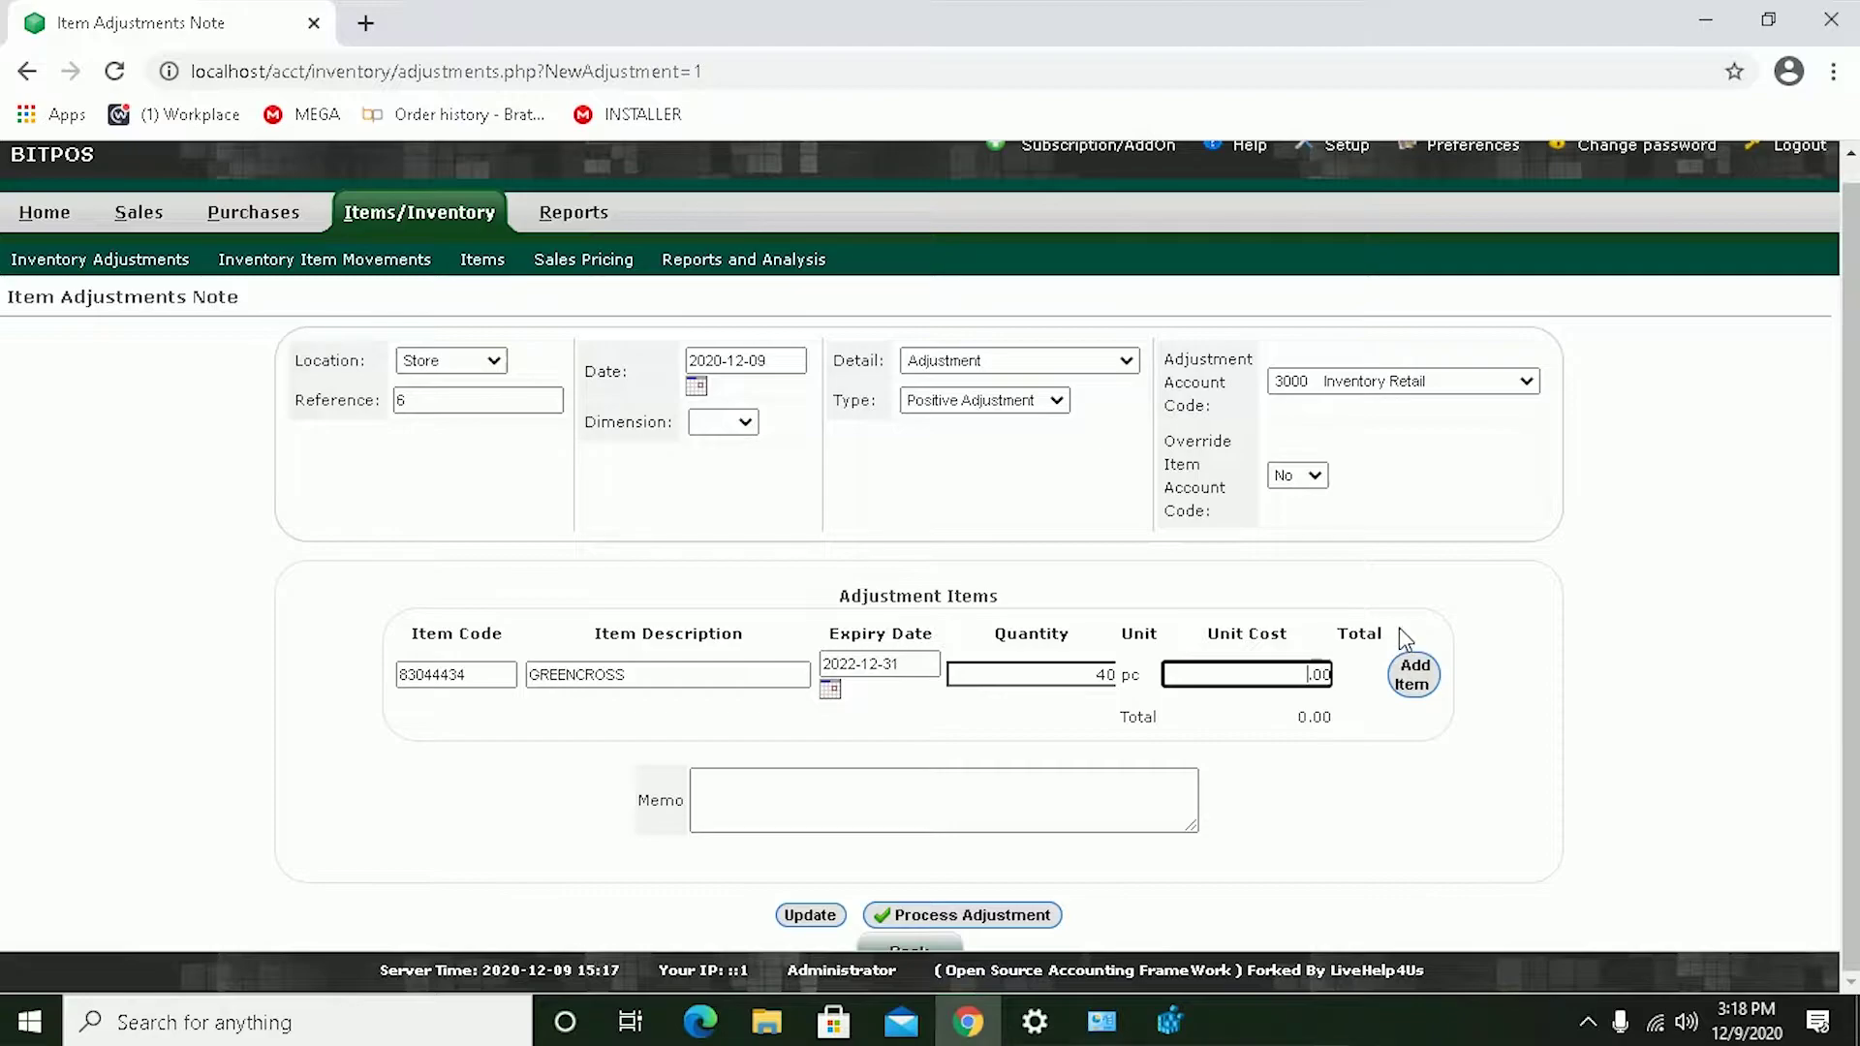
{"action": "type", "text": "25"}
{"action": "left_click", "coordinate": [1409, 680]}
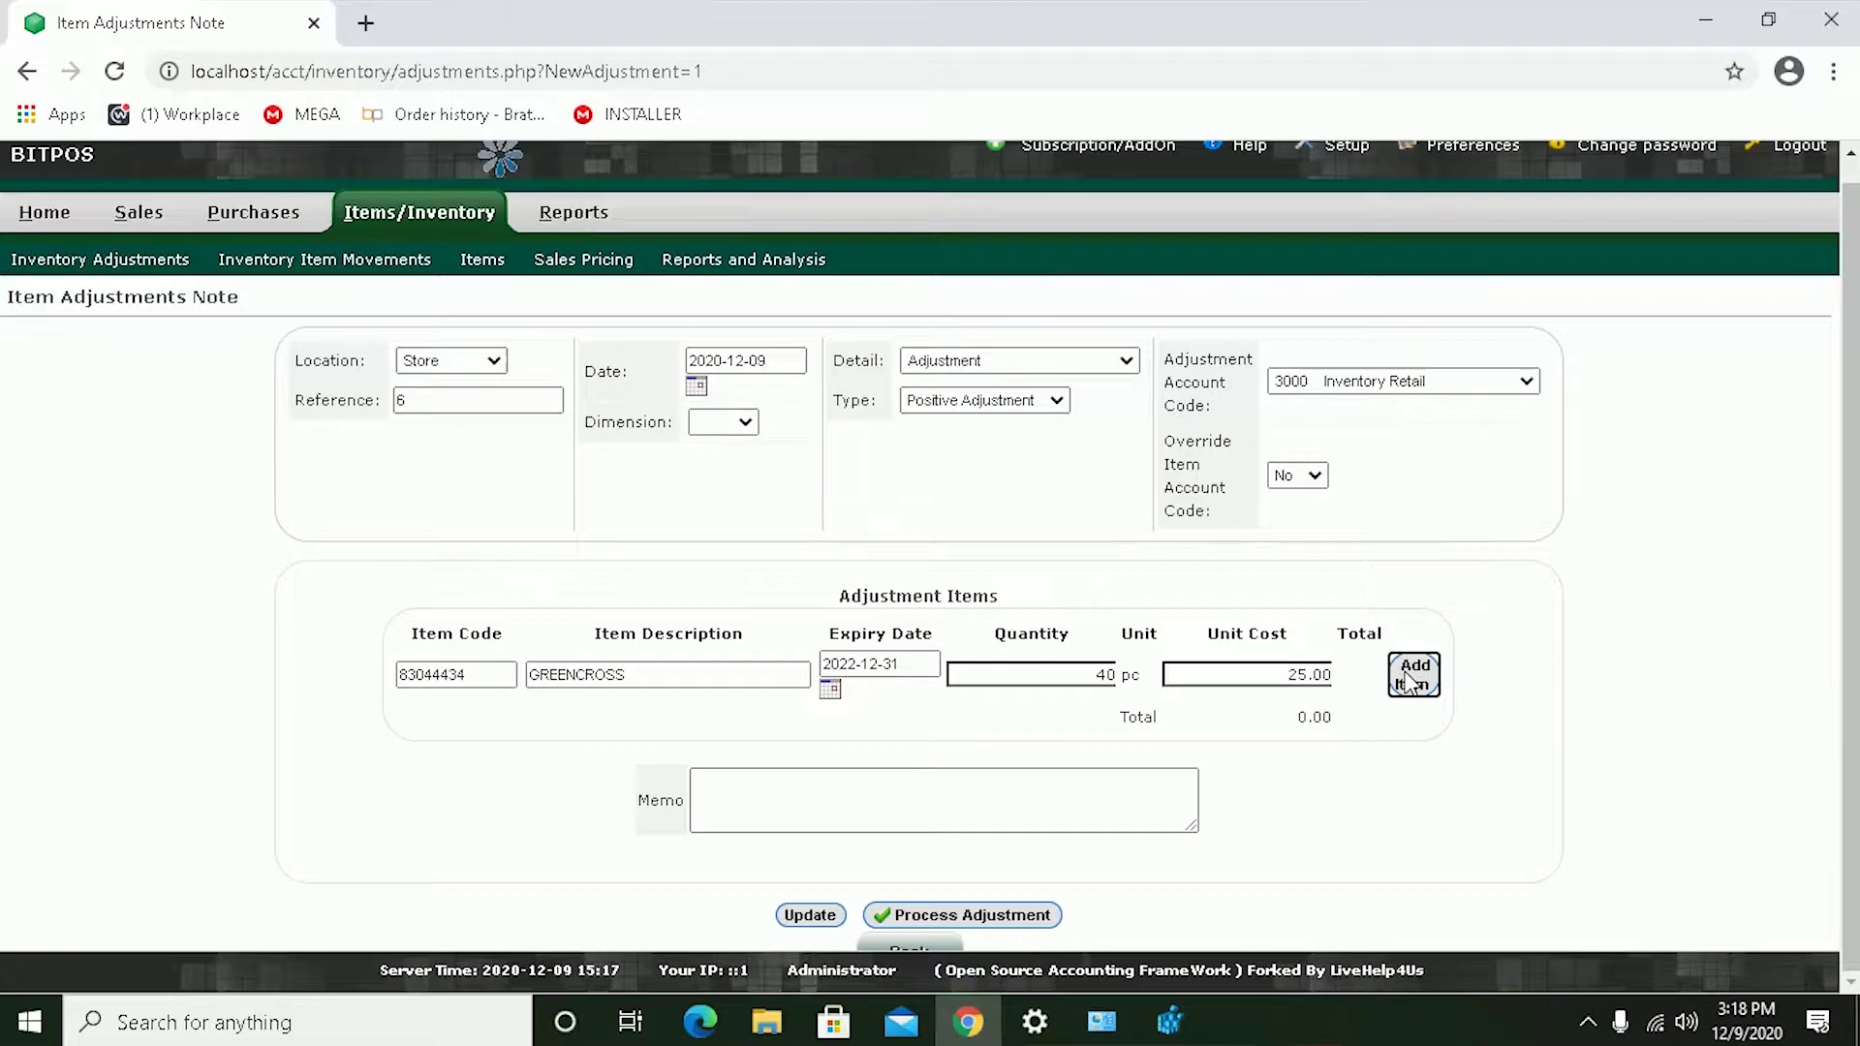
{"action": "scroll", "coordinate": [1356, 823], "scroll_direction": "down", "scroll_amount": 1}
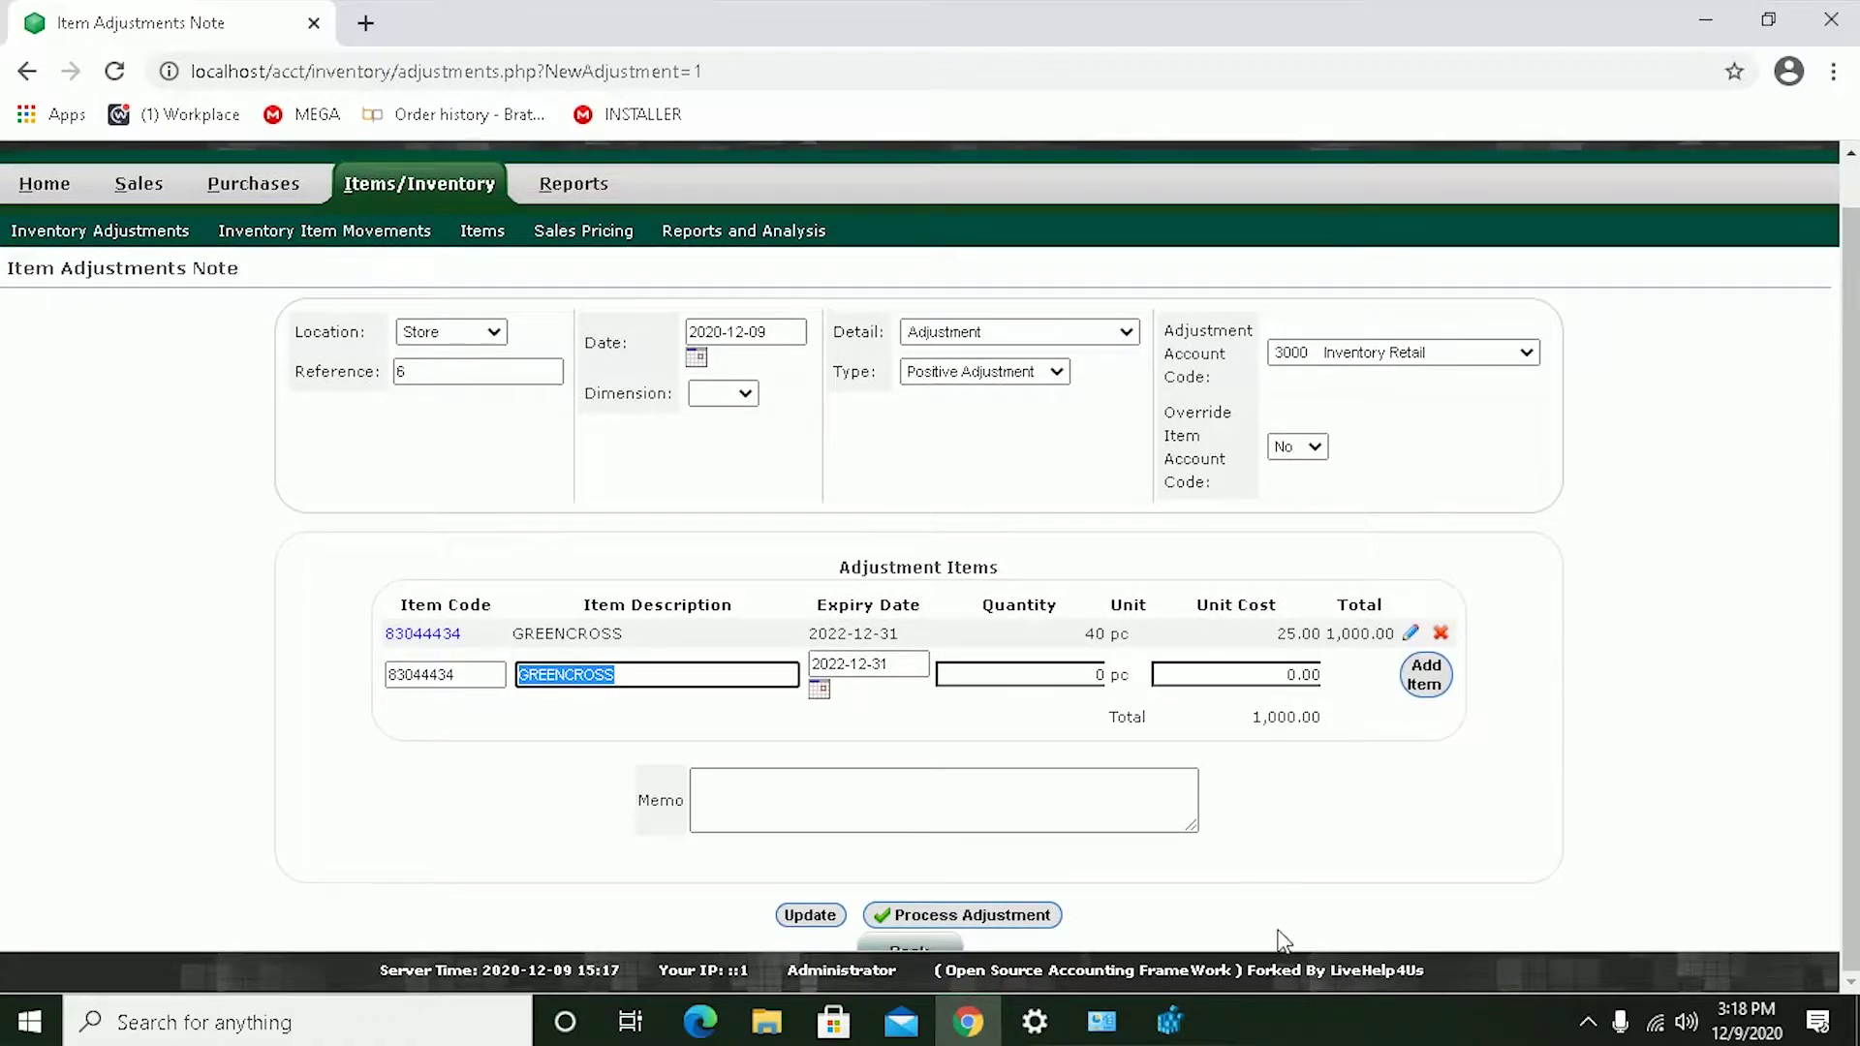
{"action": "left_click", "coordinate": [980, 917]}
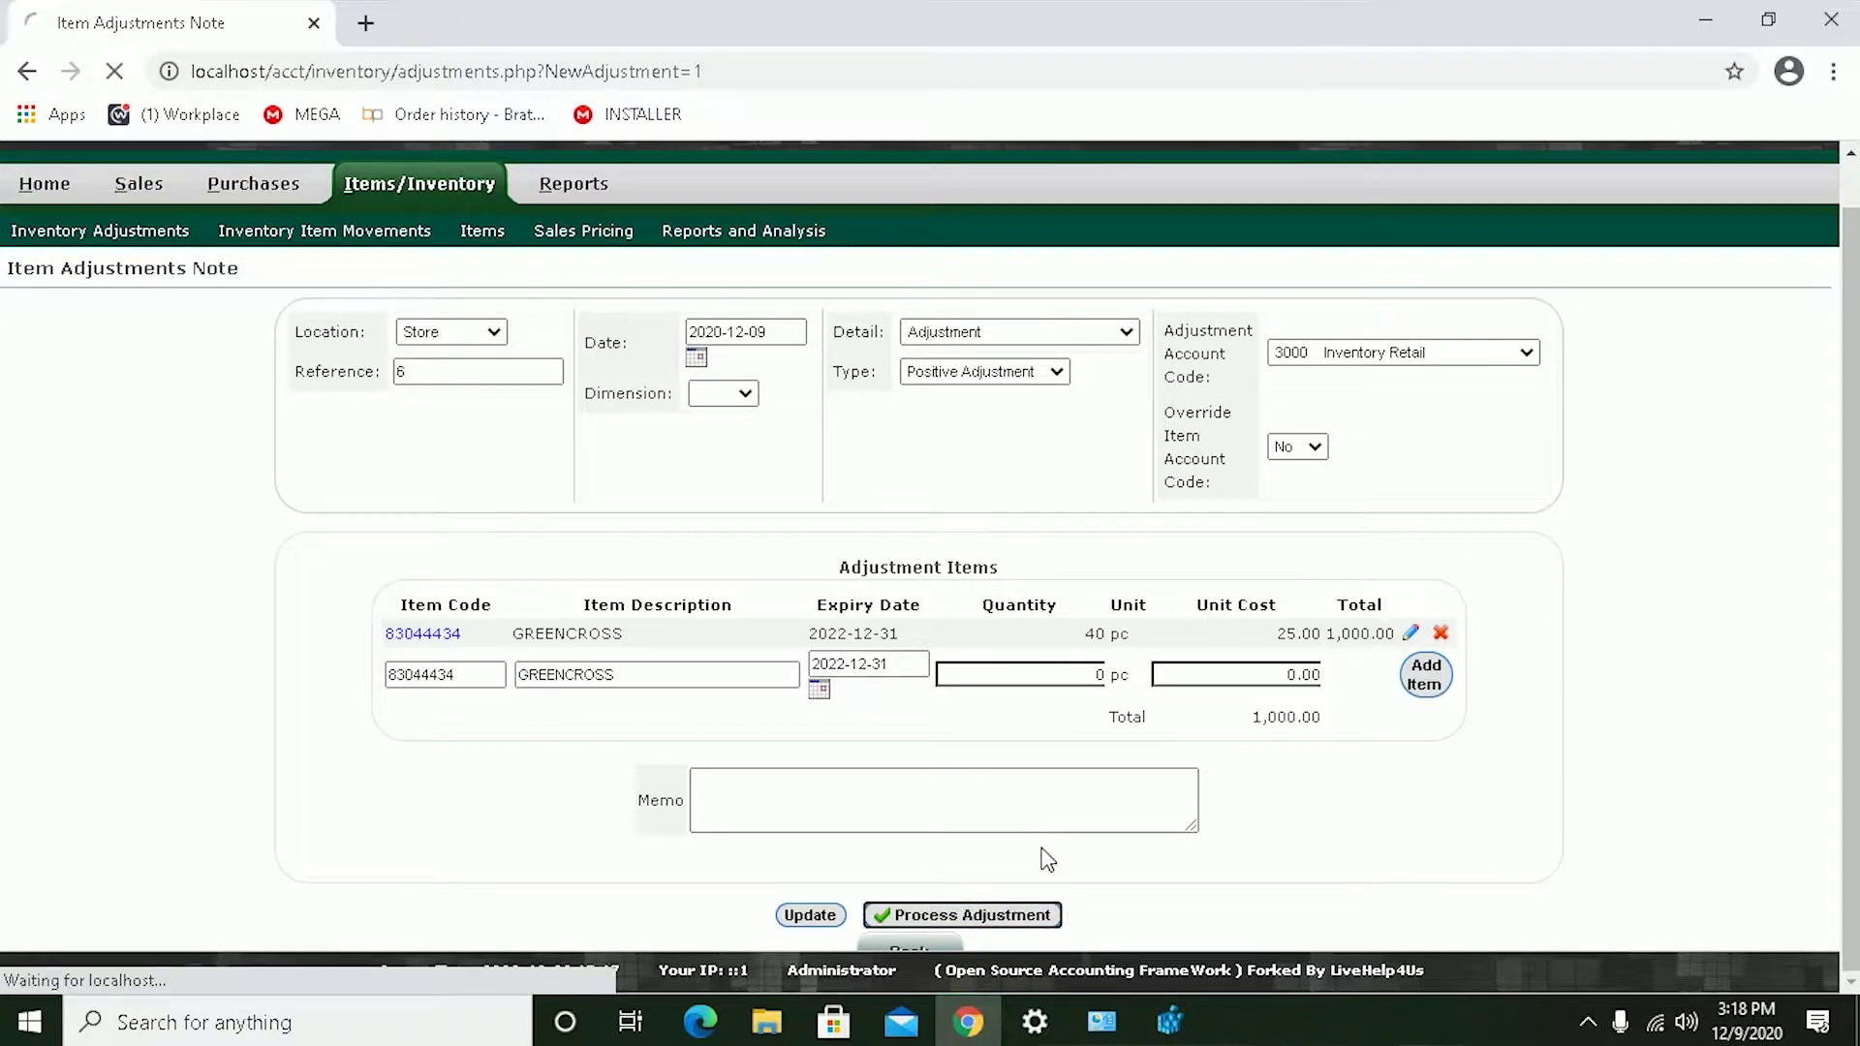